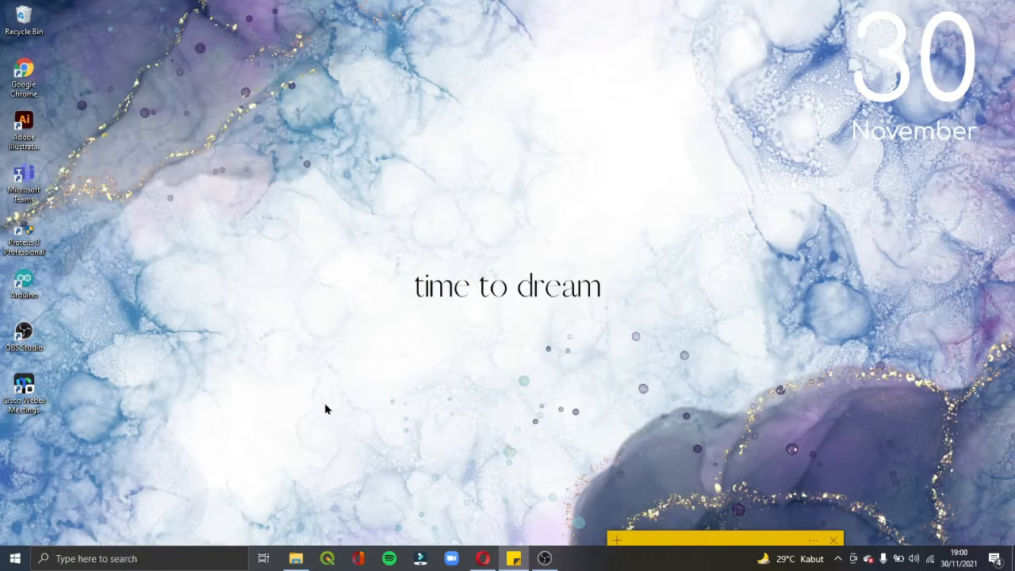
- Refresh the desktop and launch ArcMap 10.6.1
{"action": "right_click", "coordinate": [492, 241]}
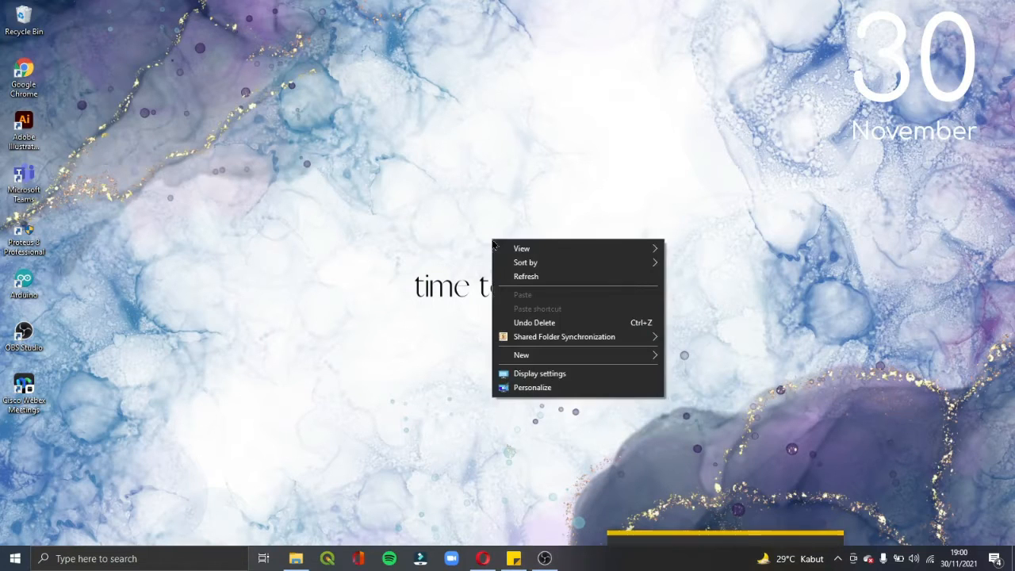
{"action": "left_click", "coordinate": [519, 278]}
{"action": "left_click", "coordinate": [197, 560]}
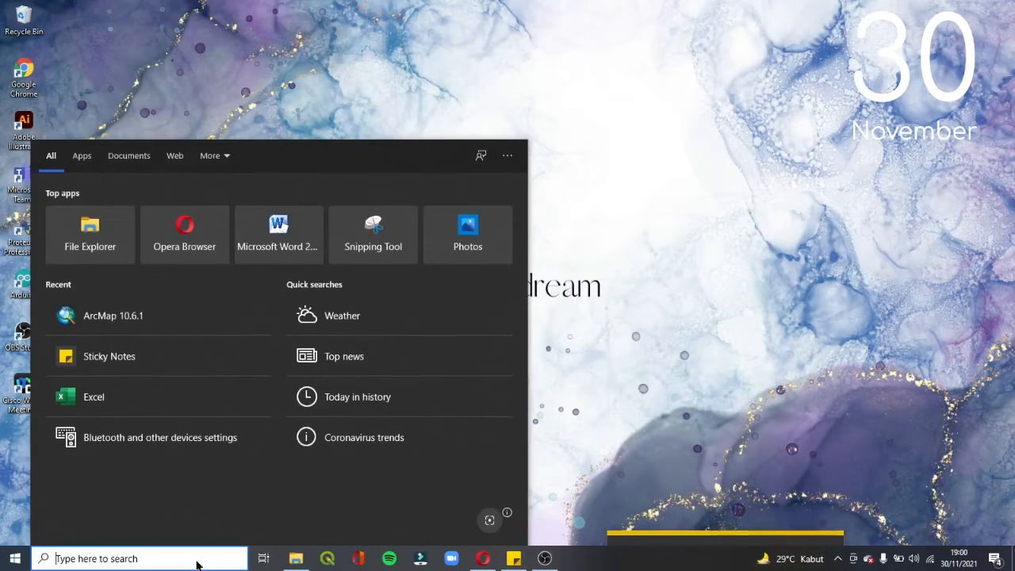
{"action": "left_click", "coordinate": [179, 321]}
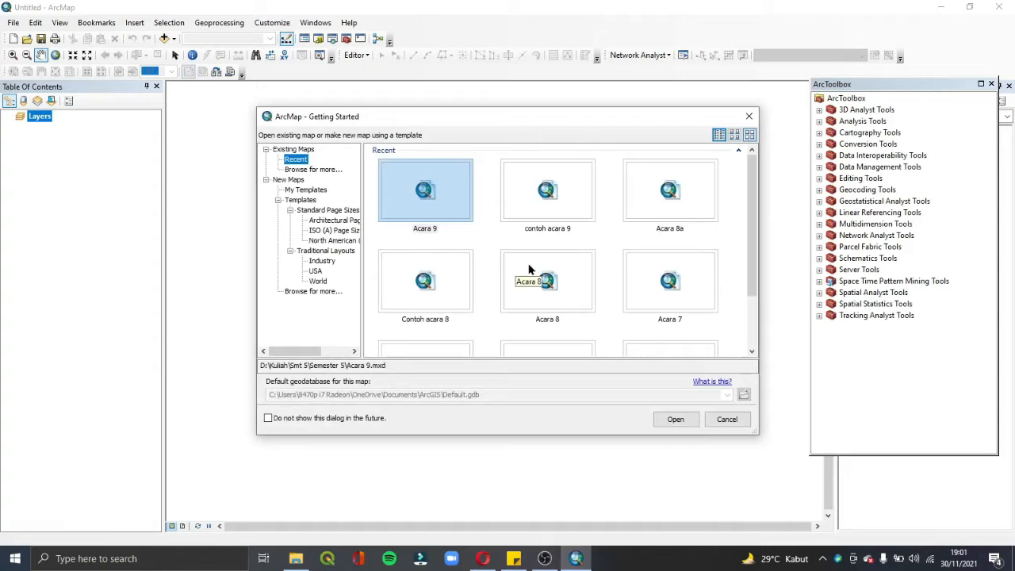
- Create a new map from a landscape ISO (A) page size template and switch it to data view
{"action": "left_click", "coordinate": [329, 230]}
{"action": "double_click", "coordinate": [463, 353]}
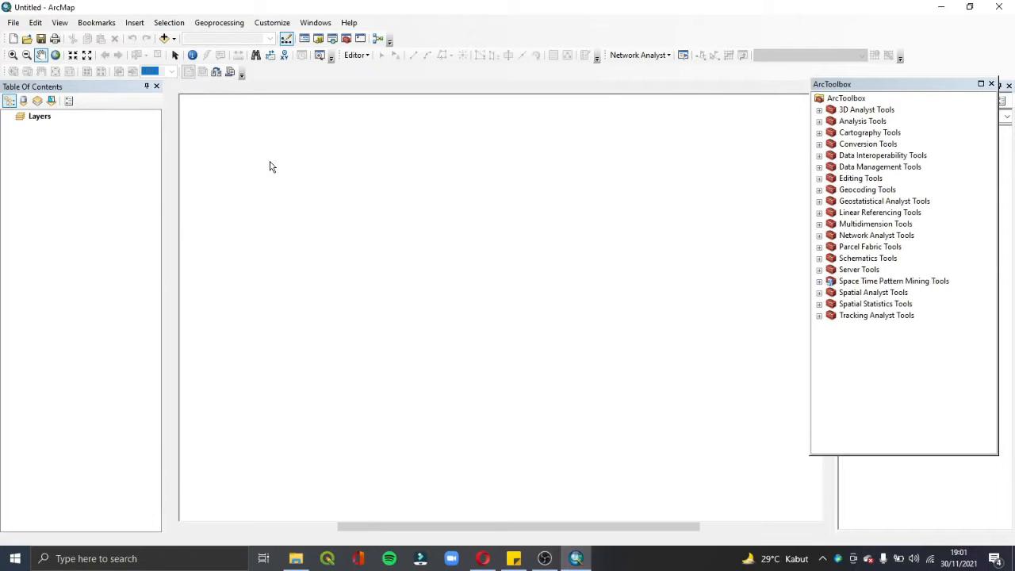
{"action": "left_click", "coordinate": [60, 22]}
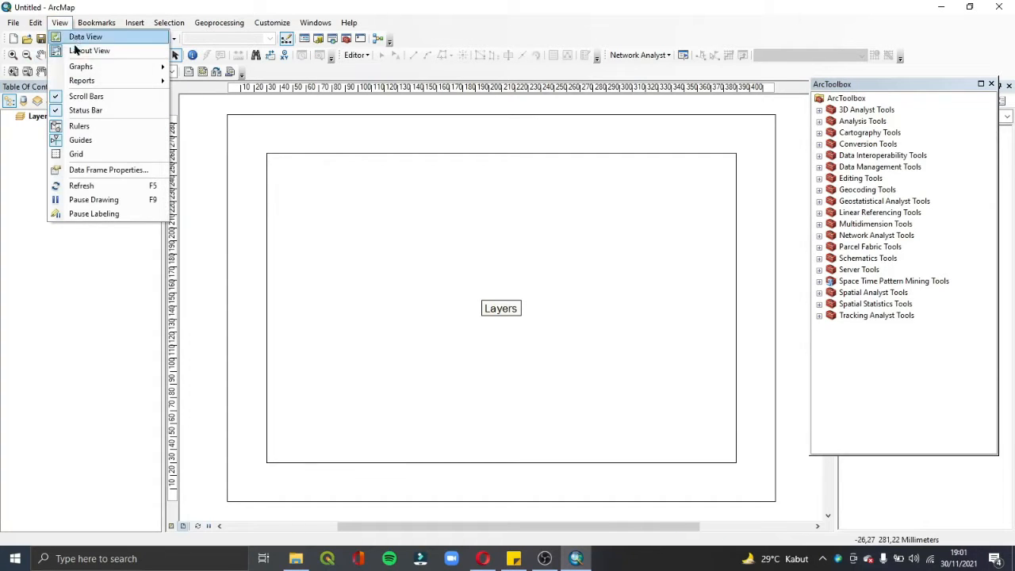
{"action": "left_click", "coordinate": [85, 37]}
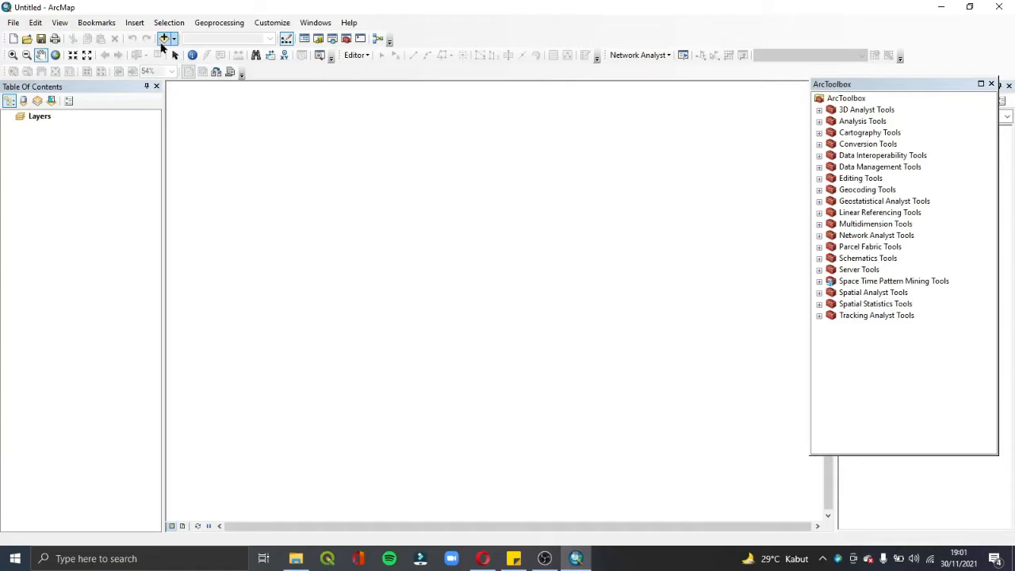
- Add the 25K shapefiles ADMINISTRASI_LN, ADMINISTRASIDESA_AR, GENLISTRIK_PT, JALAN_LN, SUNGAI_LN and RUMAHSAKIT_PT from D:\ to the map
{"action": "left_click", "coordinate": [165, 39]}
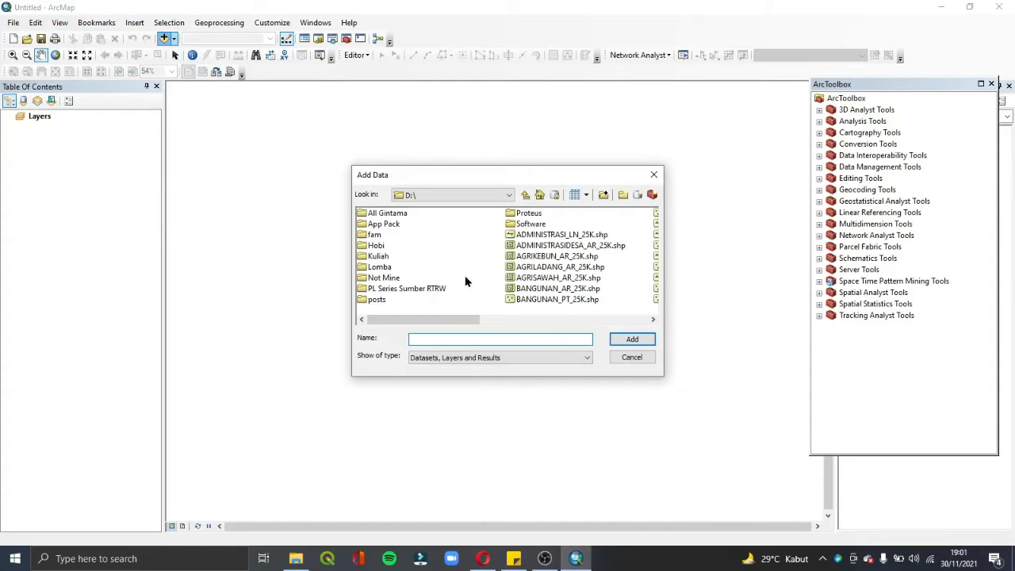
{"action": "left_click", "coordinate": [546, 236]}
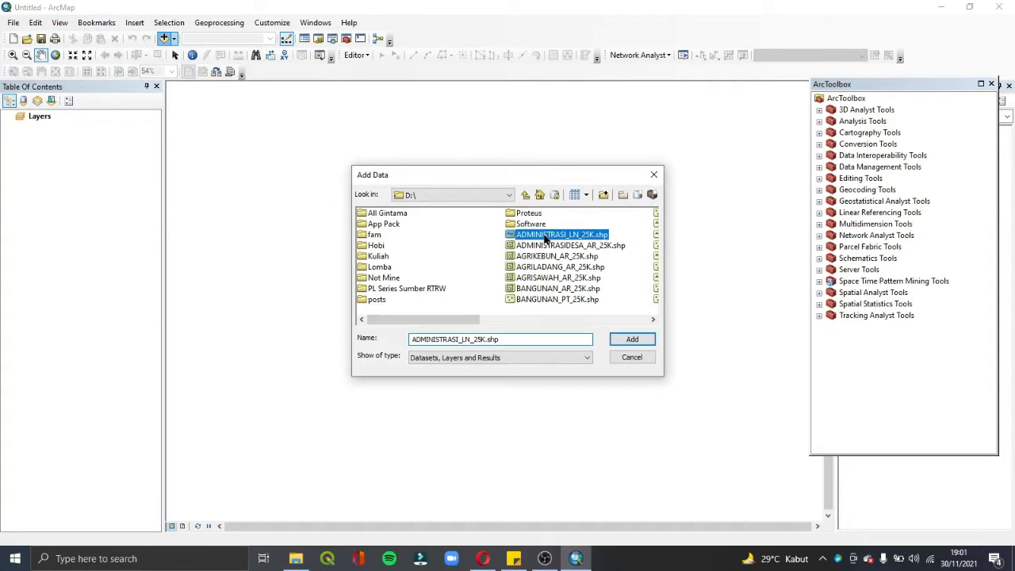
{"action": "left_click", "coordinate": [550, 246], "text": "ctrl"}
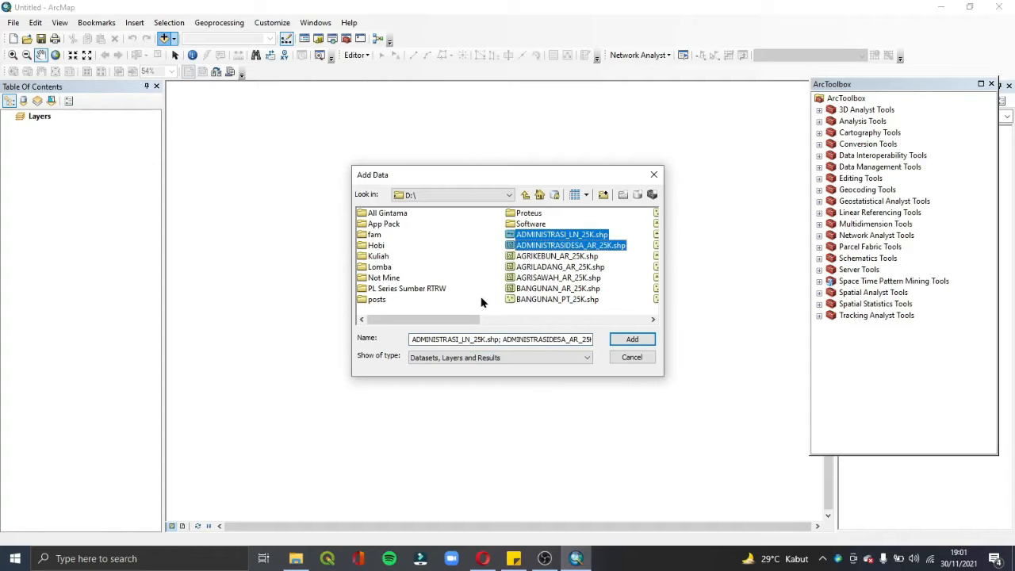
{"action": "left_click_drag", "start_coordinate": [457, 319], "coordinate": [514, 320]}
{"action": "left_click", "coordinate": [555, 214], "text": "ctrl"}
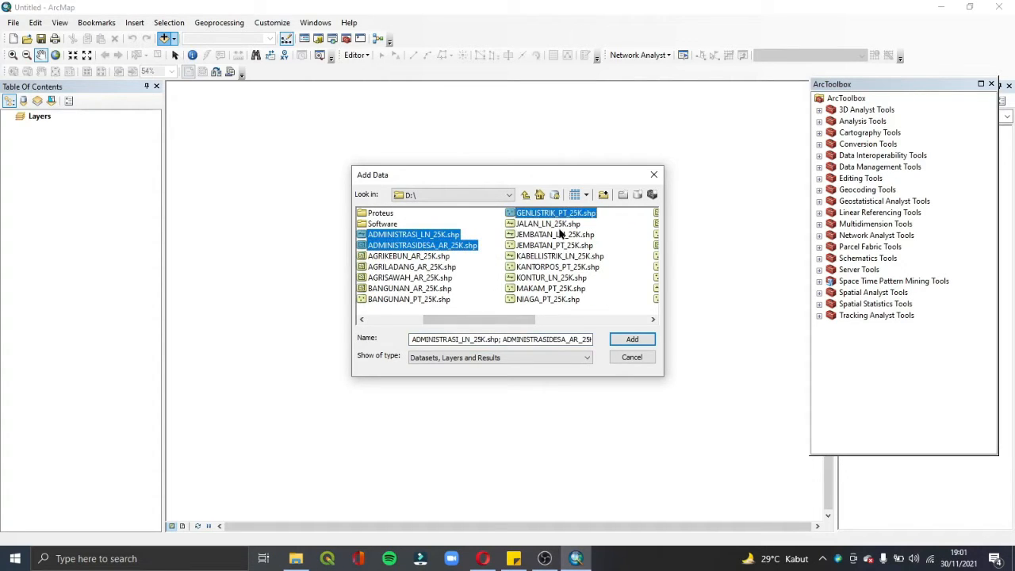
{"action": "left_click", "coordinate": [555, 224], "text": "ctrl"}
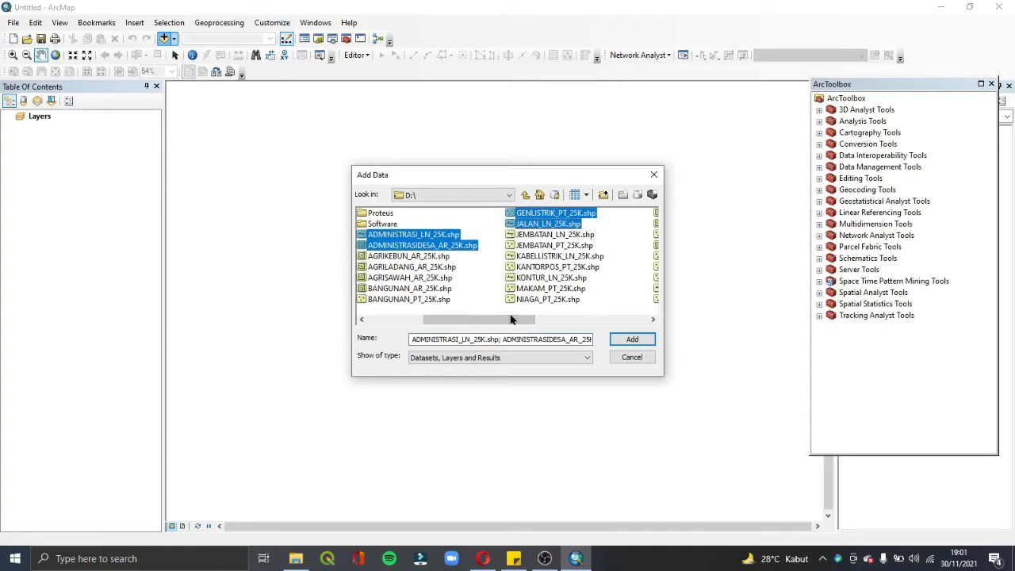
{"action": "left_click_drag", "start_coordinate": [528, 320], "coordinate": [584, 321]}
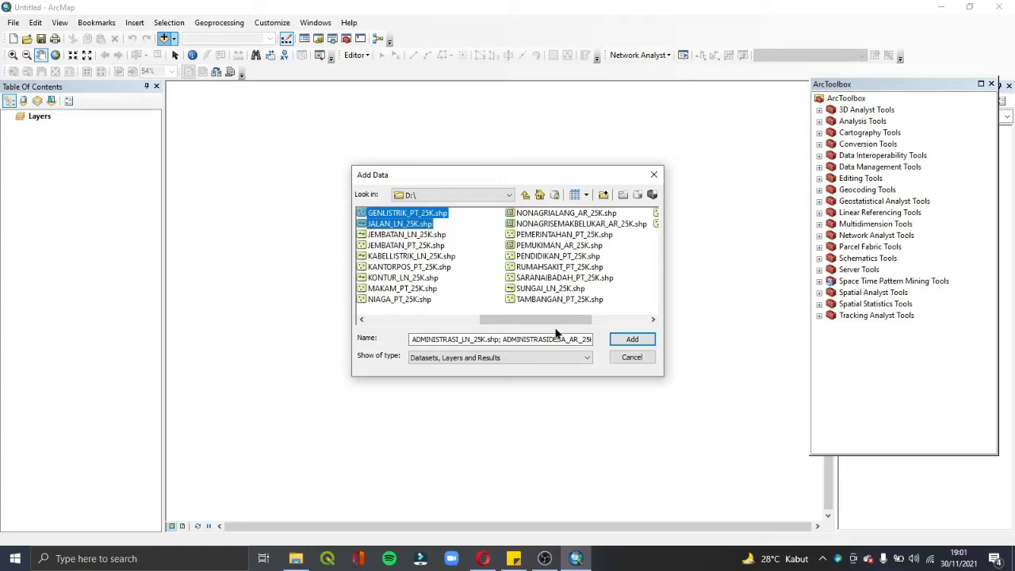
{"action": "left_click", "coordinate": [546, 278], "text": "ctrl"}
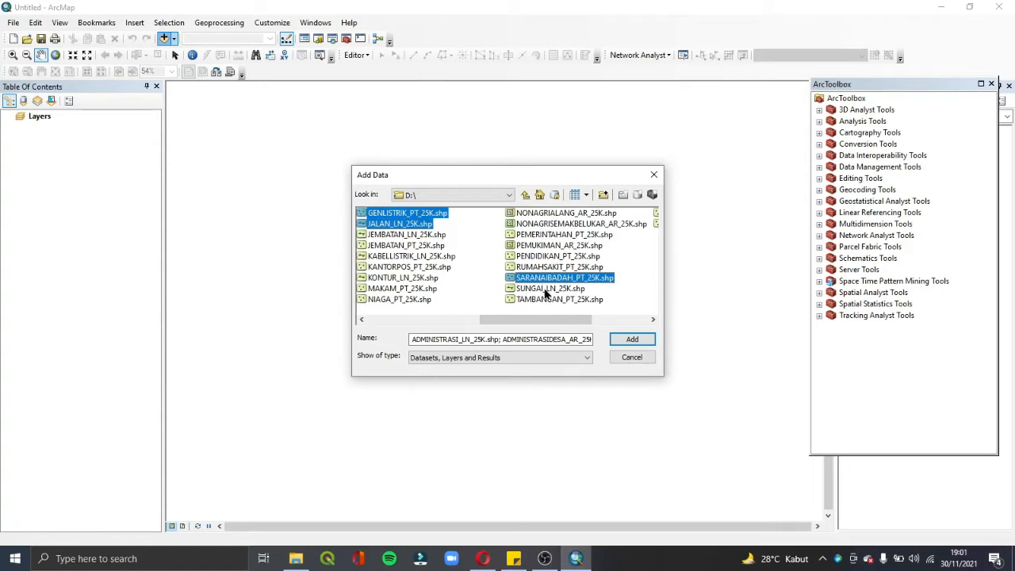
{"action": "left_click", "coordinate": [545, 290], "text": "ctrl"}
{"action": "left_click", "coordinate": [545, 280], "text": "ctrl"}
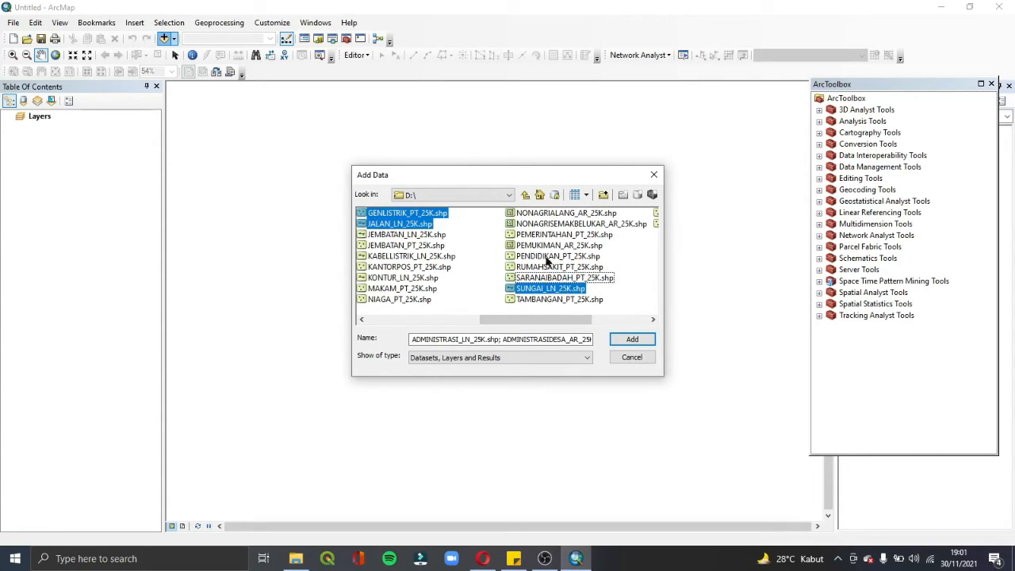
{"action": "left_click", "coordinate": [548, 258], "text": "ctrl"}
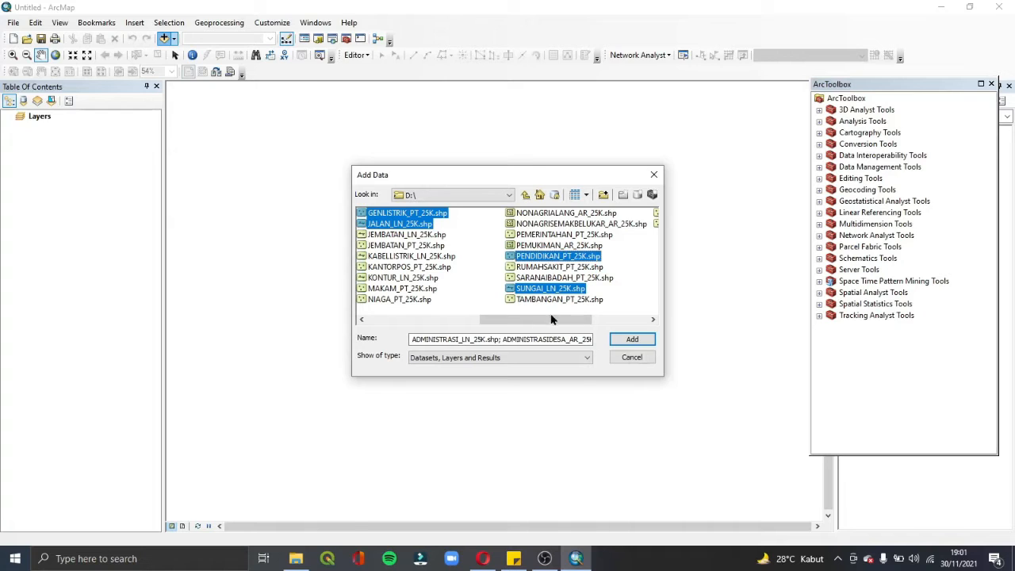
{"action": "left_click_drag", "start_coordinate": [557, 321], "coordinate": [606, 322]}
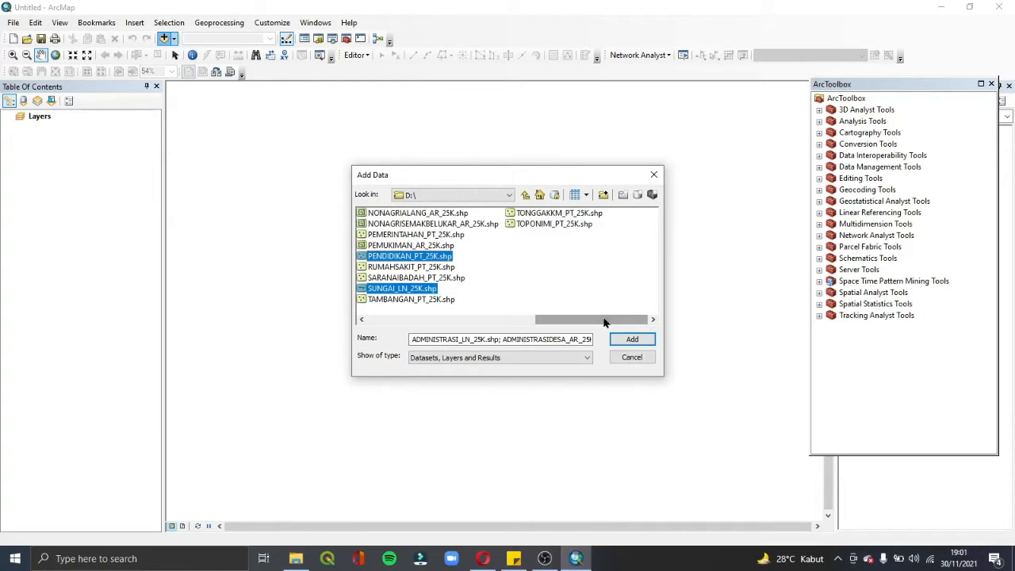
{"action": "left_click", "coordinate": [402, 257], "text": "ctrl"}
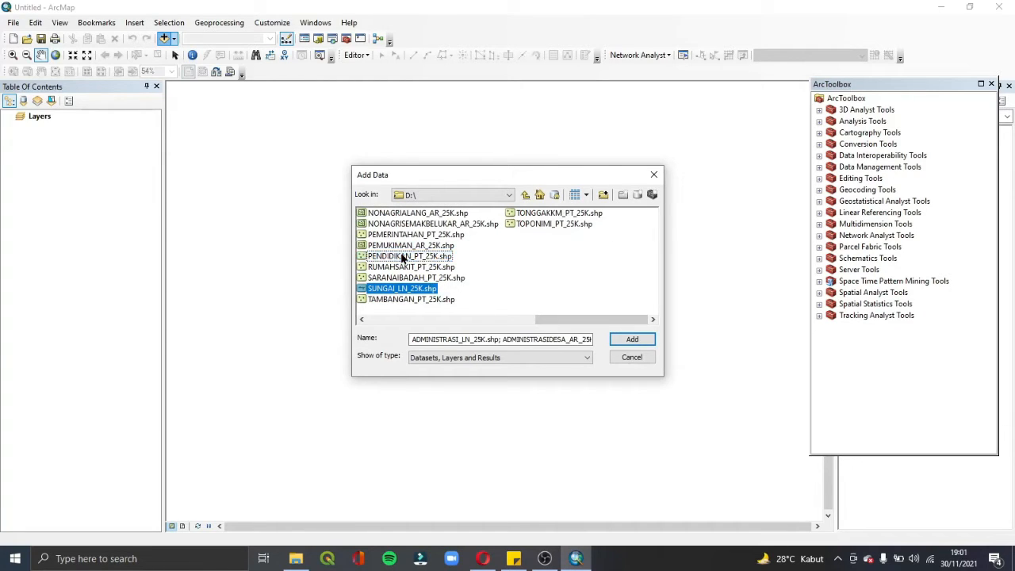
{"action": "left_click", "coordinate": [410, 269], "text": "ctrl"}
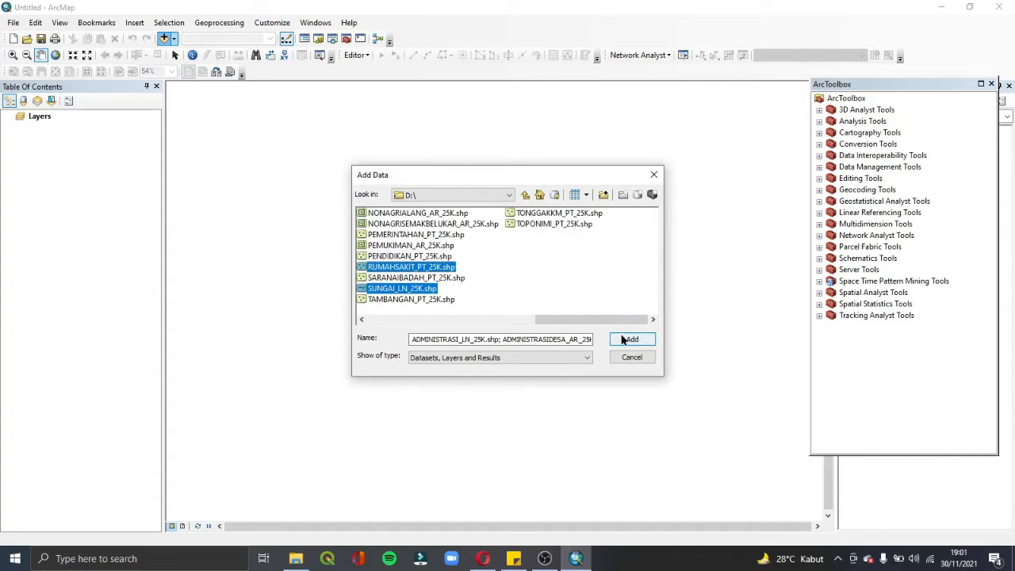
{"action": "left_click", "coordinate": [629, 340]}
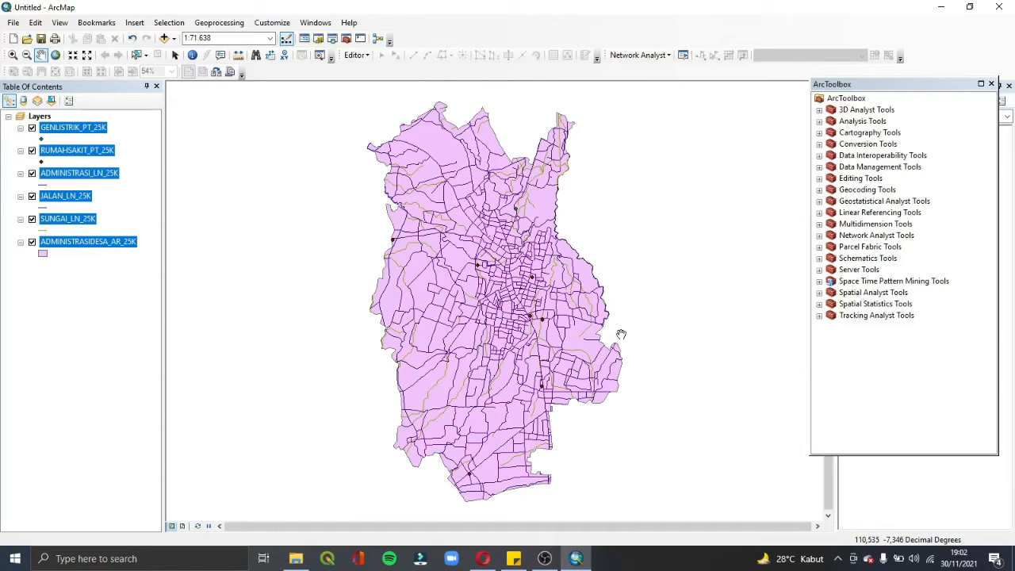
- Create a new file geodatabase in the Praktikum folder under D:\Kuliah\Smt 5
{"action": "left_click", "coordinate": [117, 345]}
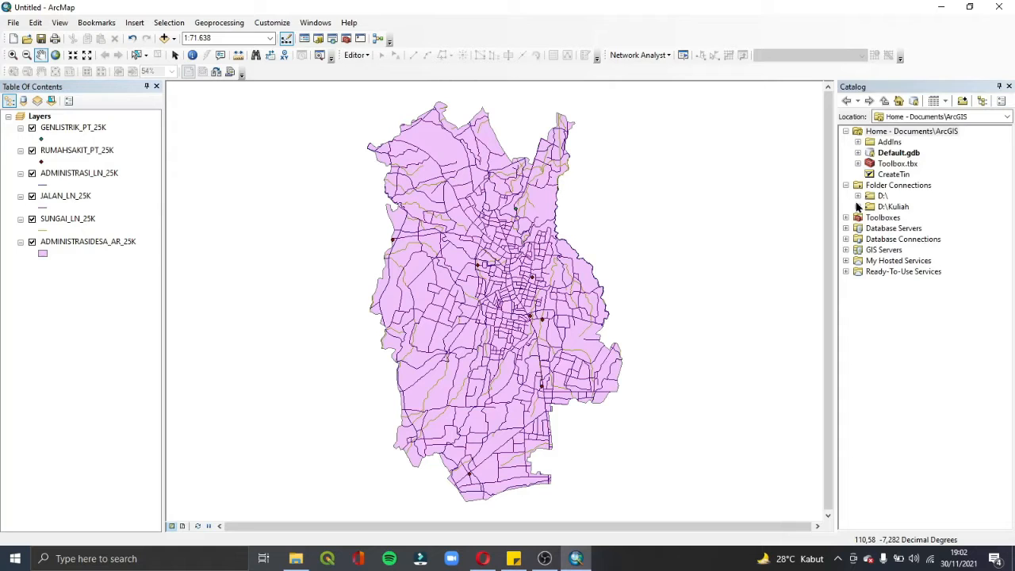
{"action": "left_click", "coordinate": [857, 206]}
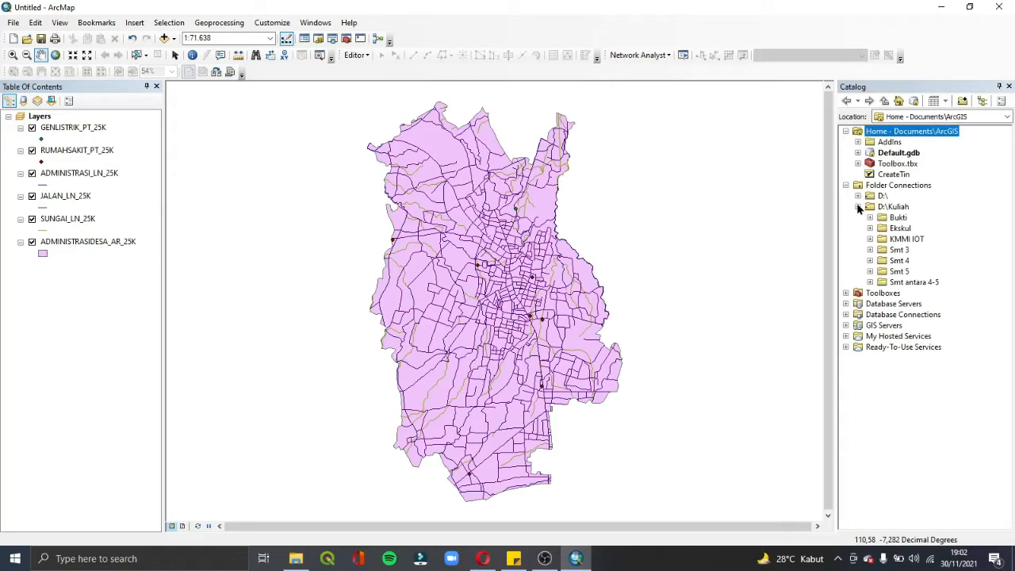
{"action": "left_click", "coordinate": [870, 272]}
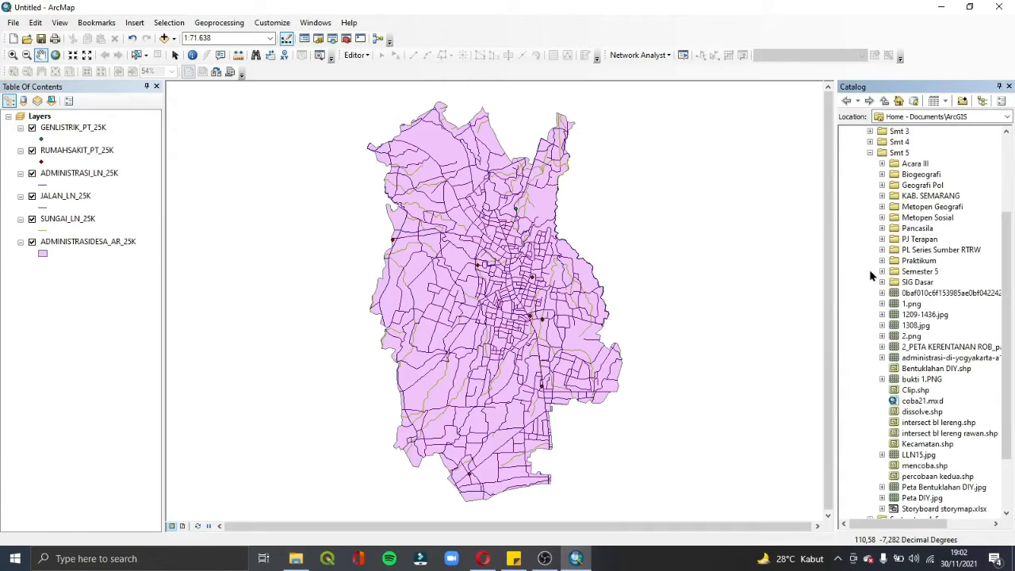
{"action": "left_click", "coordinate": [882, 261]}
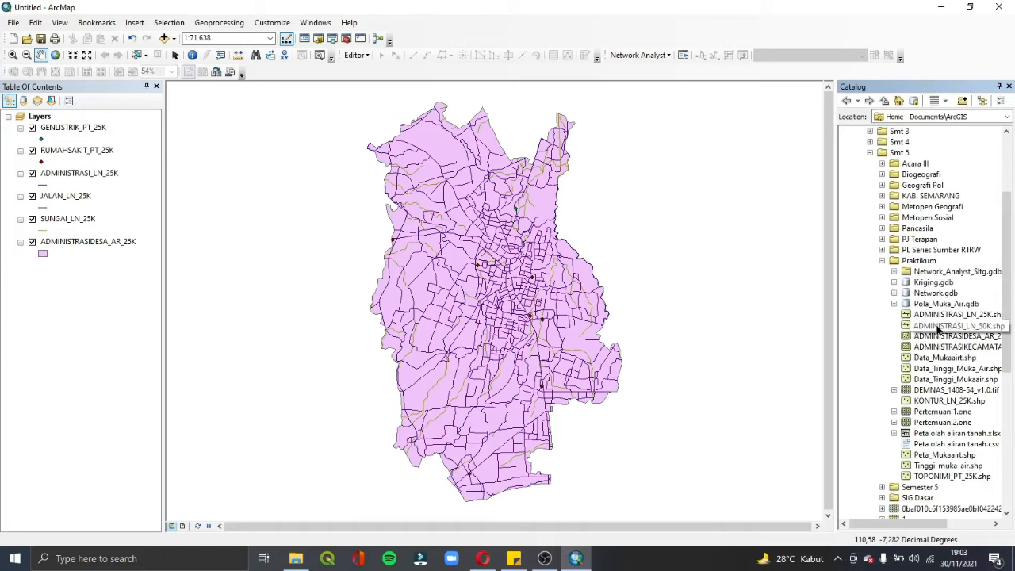
{"action": "left_click", "coordinate": [918, 264]}
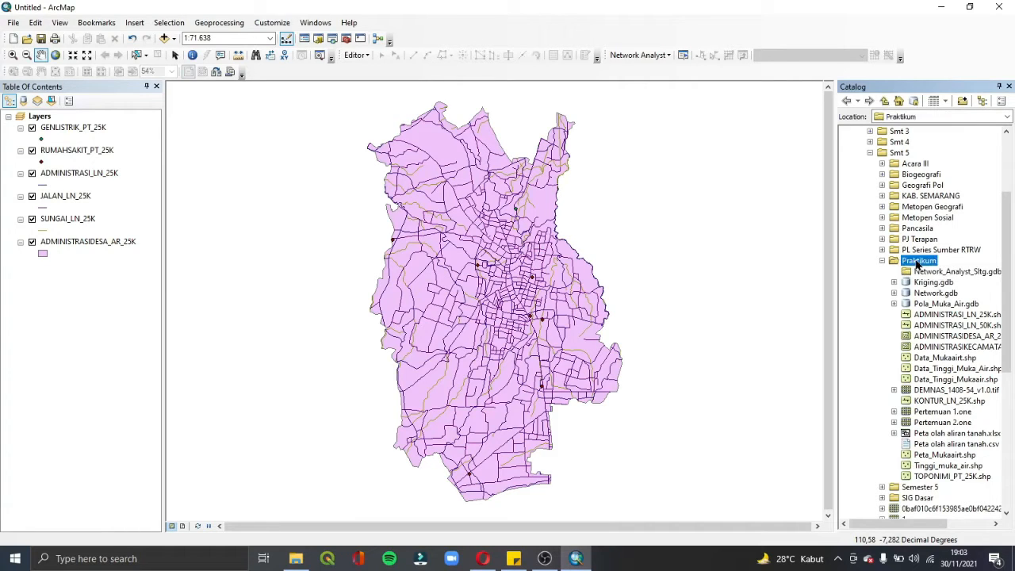
{"action": "right_click", "coordinate": [917, 264]}
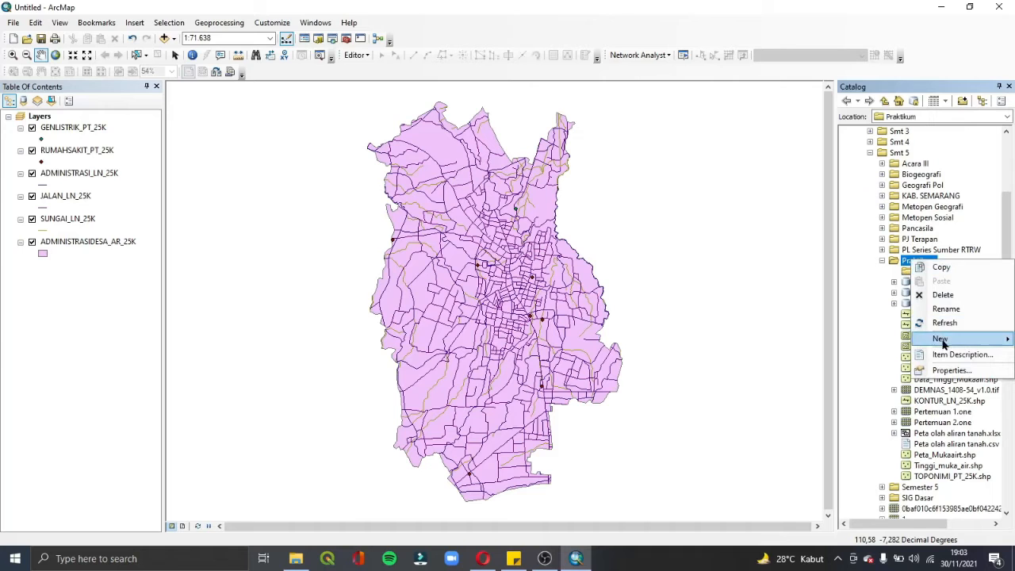
{"action": "mouse_move", "coordinate": [944, 343]}
{"action": "left_click", "coordinate": [813, 331]}
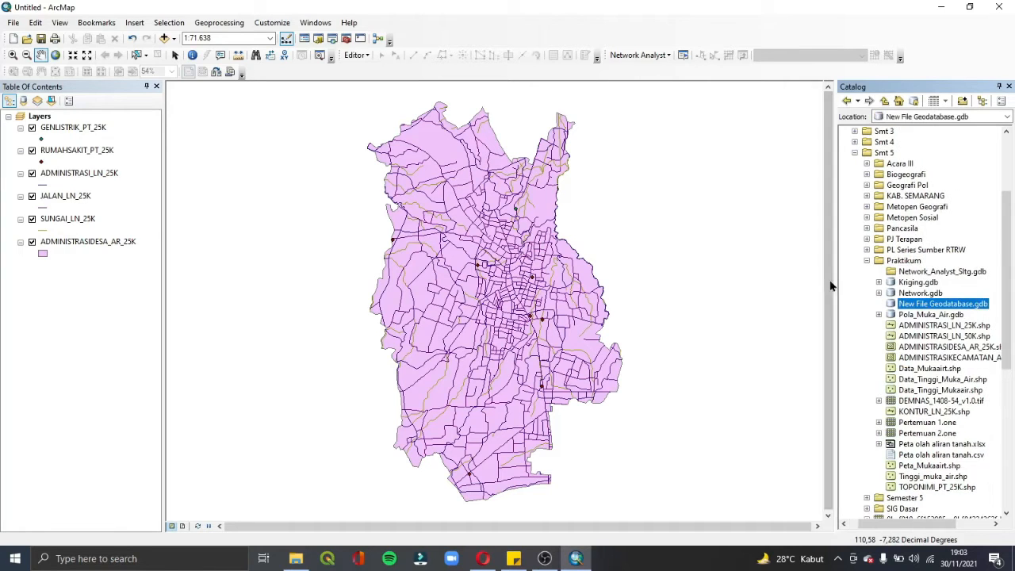
- Rename the new file geodatabase in the Praktikum folder as Network_analyst
{"action": "right_click", "coordinate": [940, 311]}
{"action": "left_click", "coordinate": [943, 354]}
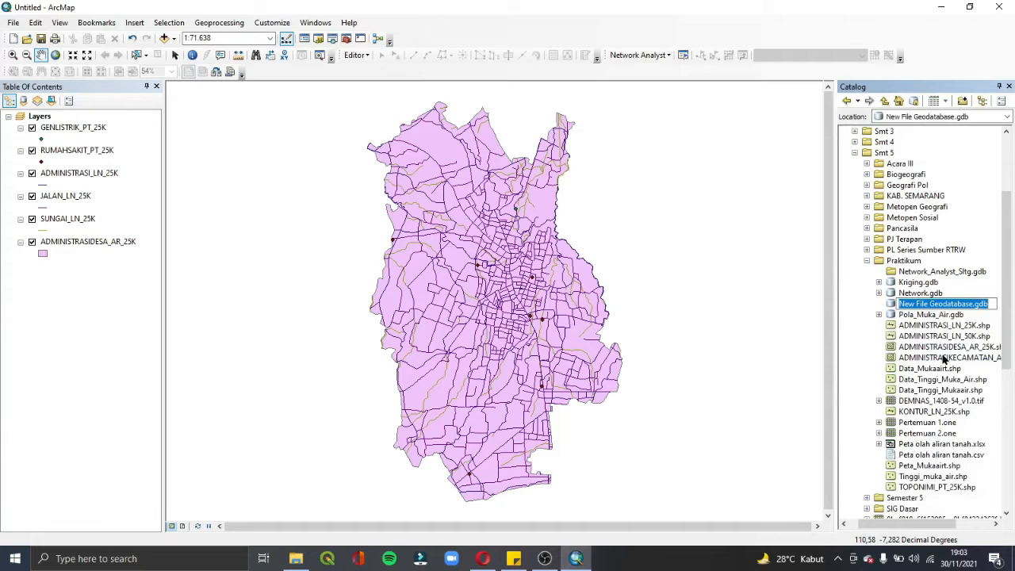
{"action": "type", "text": "Network"}
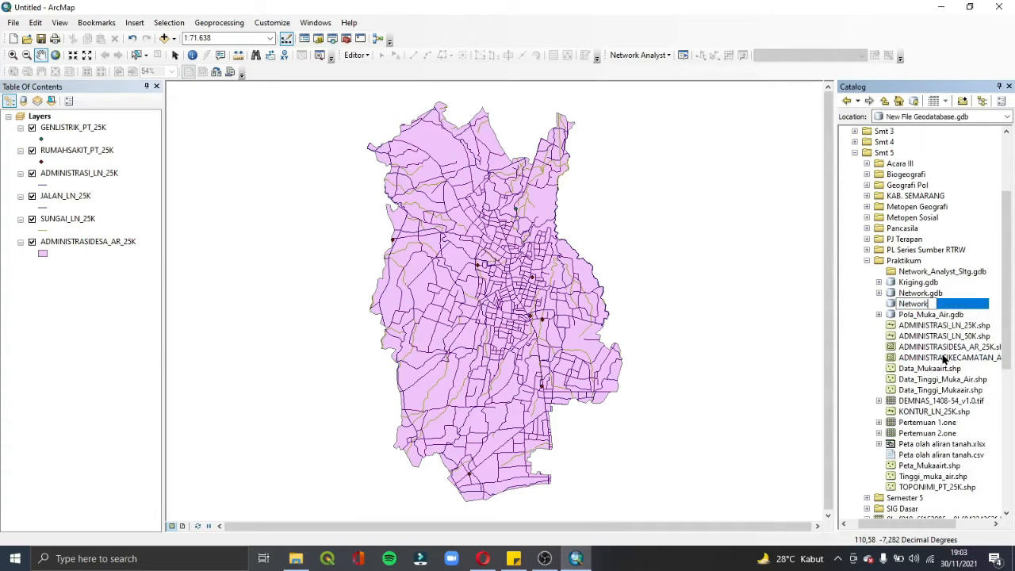
{"action": "type", "text": "_analyst"}
{"action": "key", "text": "Return"}
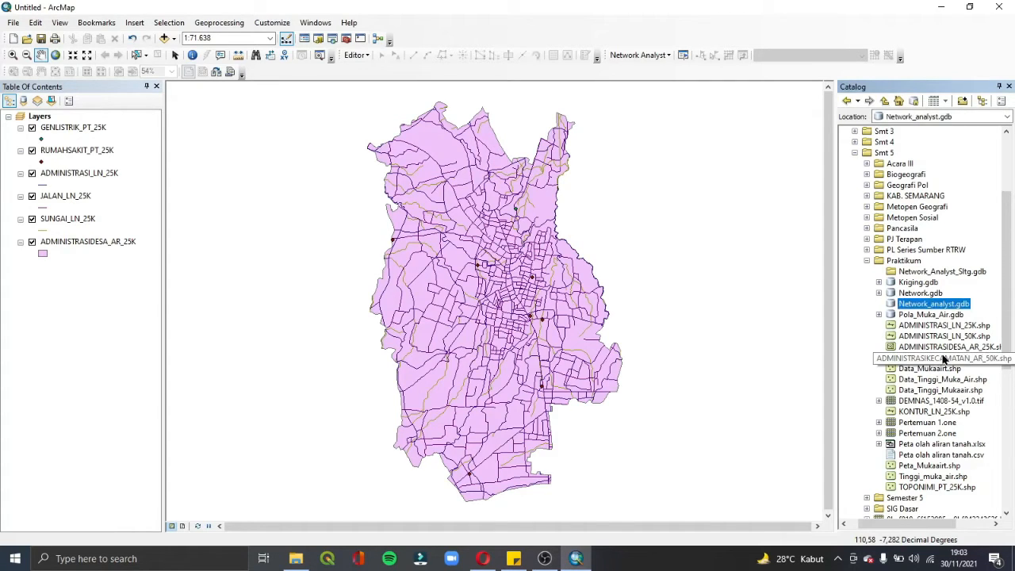
- Create a feature dataset named Jalan in Network_analyst.gdb with the WGS 1984 coordinate system and default tolerances
{"action": "right_click", "coordinate": [920, 307]}
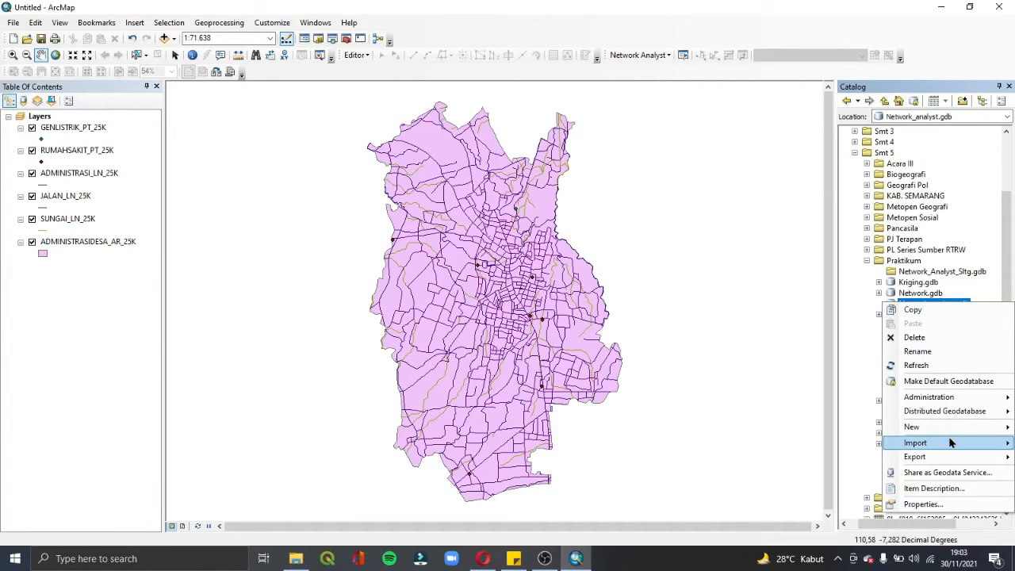
{"action": "mouse_move", "coordinate": [945, 425]}
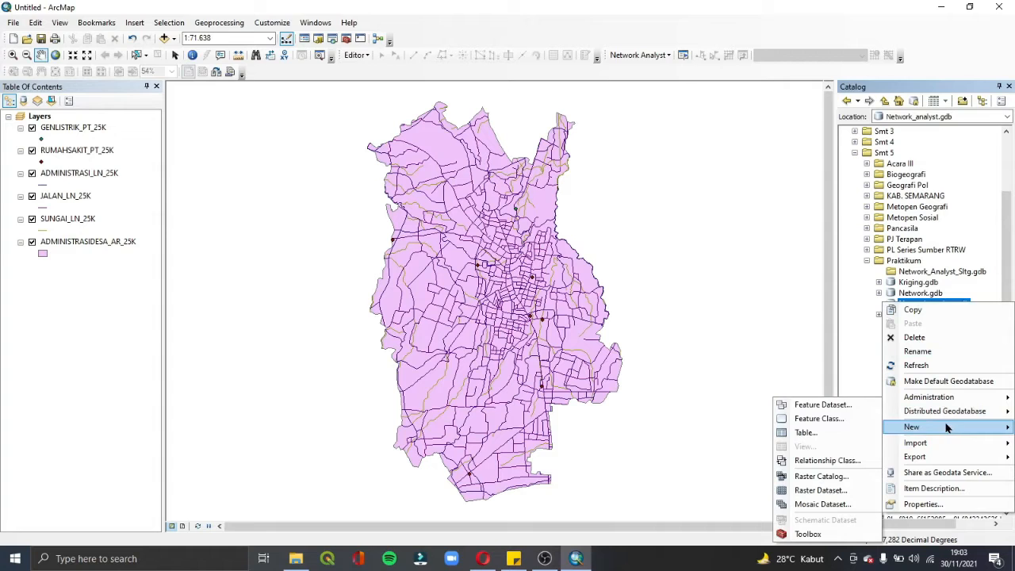
{"action": "left_click", "coordinate": [862, 406]}
{"action": "type", "text": "Jalan"}
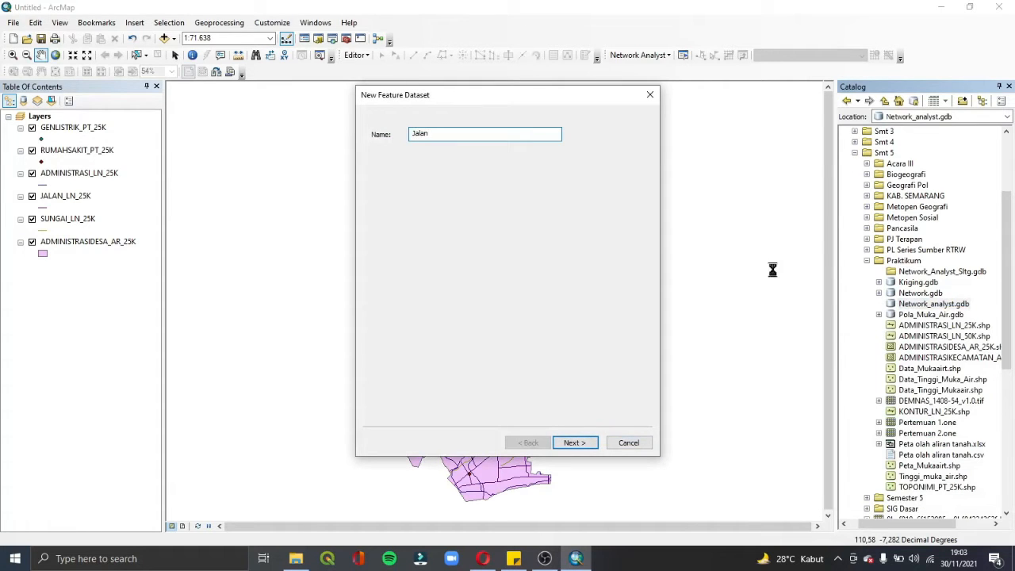
{"action": "key", "text": "Return"}
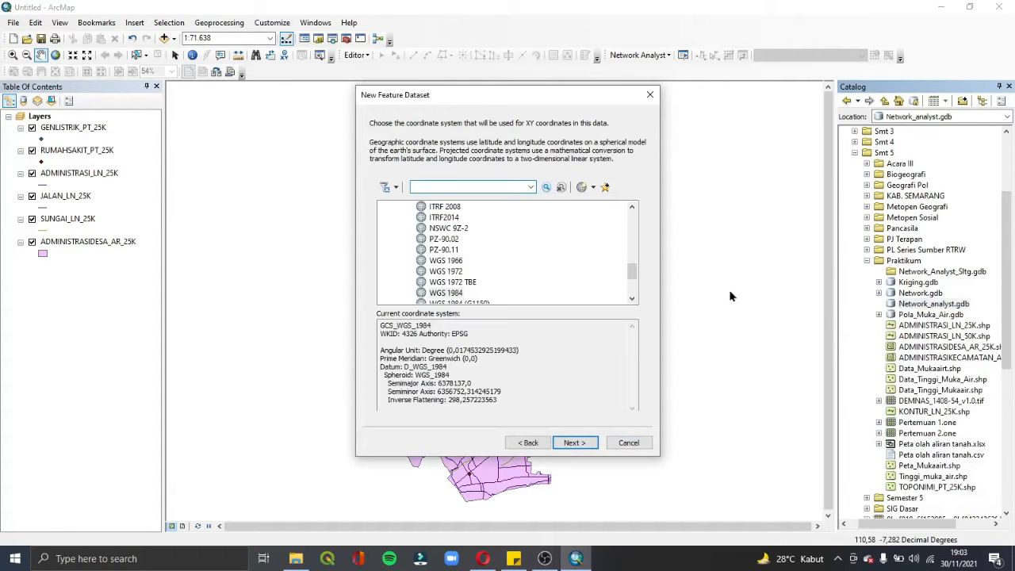
{"action": "left_click", "coordinate": [442, 295]}
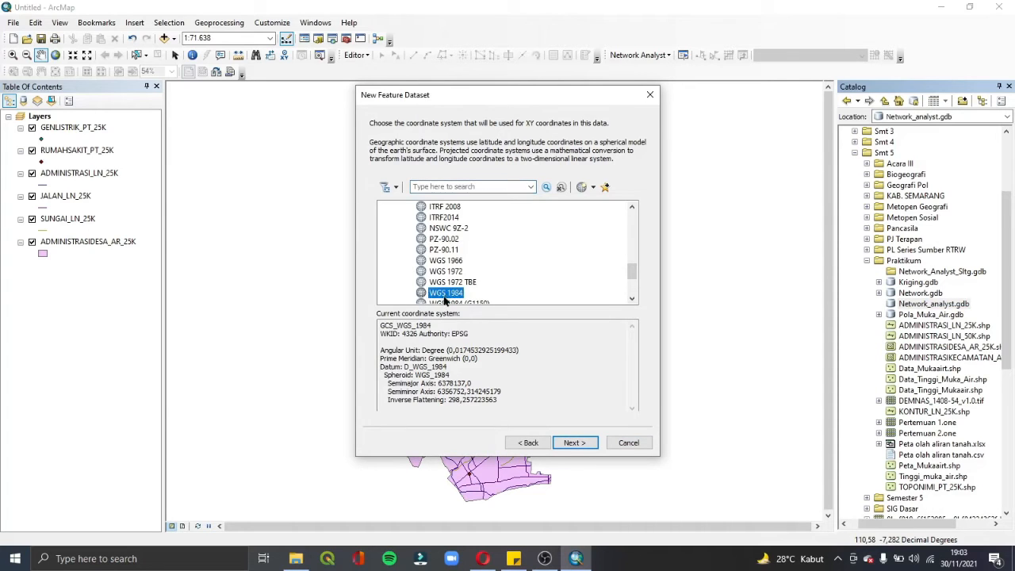
{"action": "left_click", "coordinate": [574, 443]}
{"action": "left_click", "coordinate": [575, 445]}
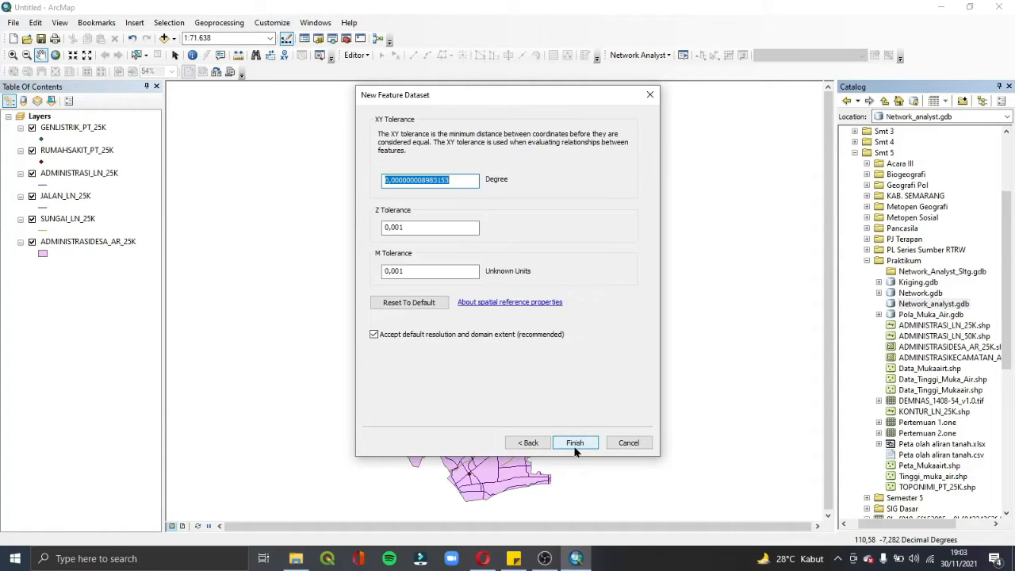
{"action": "left_click", "coordinate": [575, 443]}
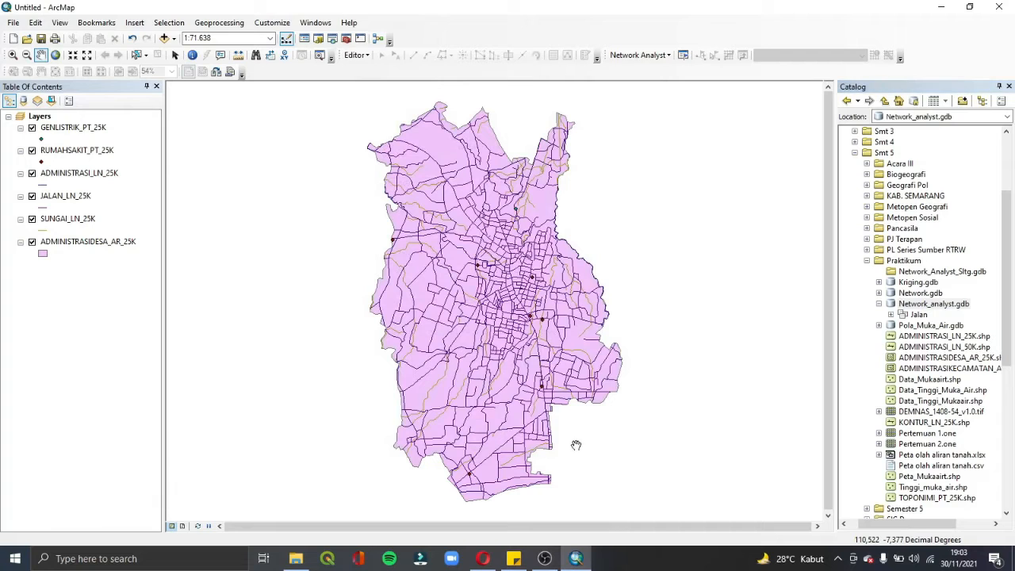
- Import the JALAN_LN_25K layer into the Jalan feature dataset with the multiple feature class import
{"action": "left_click", "coordinate": [919, 316]}
{"action": "right_click", "coordinate": [920, 317]}
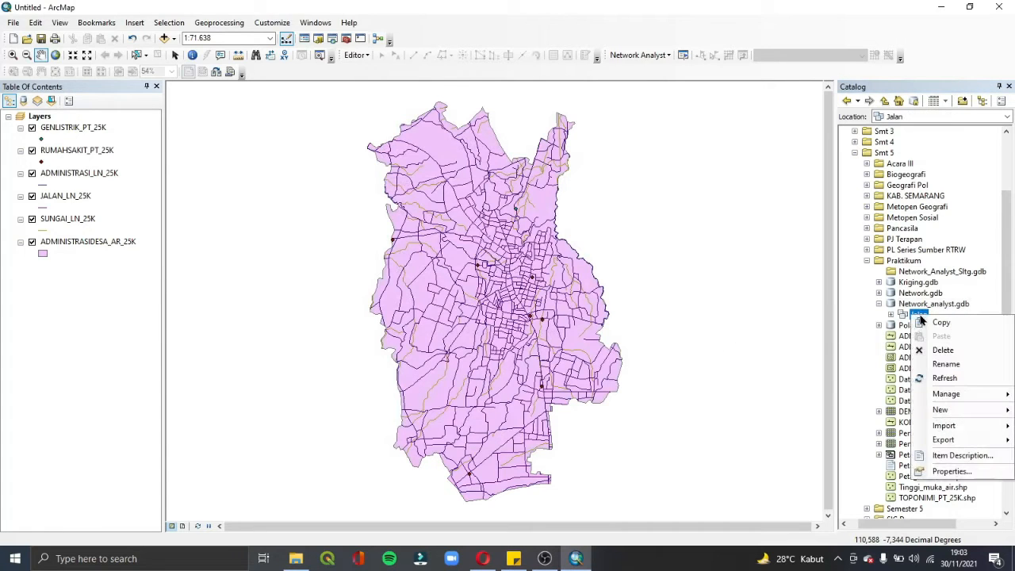
{"action": "mouse_move", "coordinate": [954, 433]}
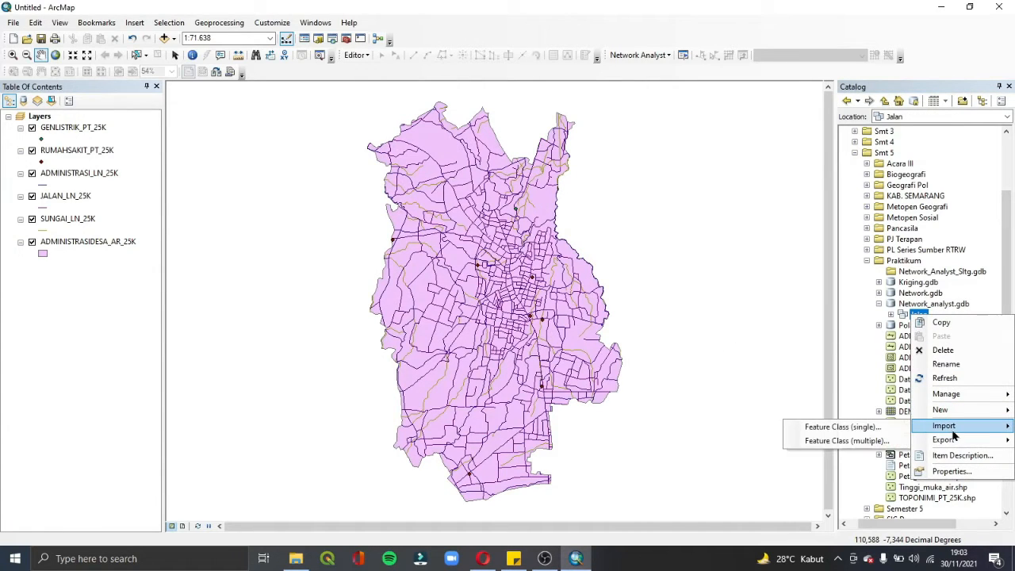
{"action": "left_click", "coordinate": [901, 440]}
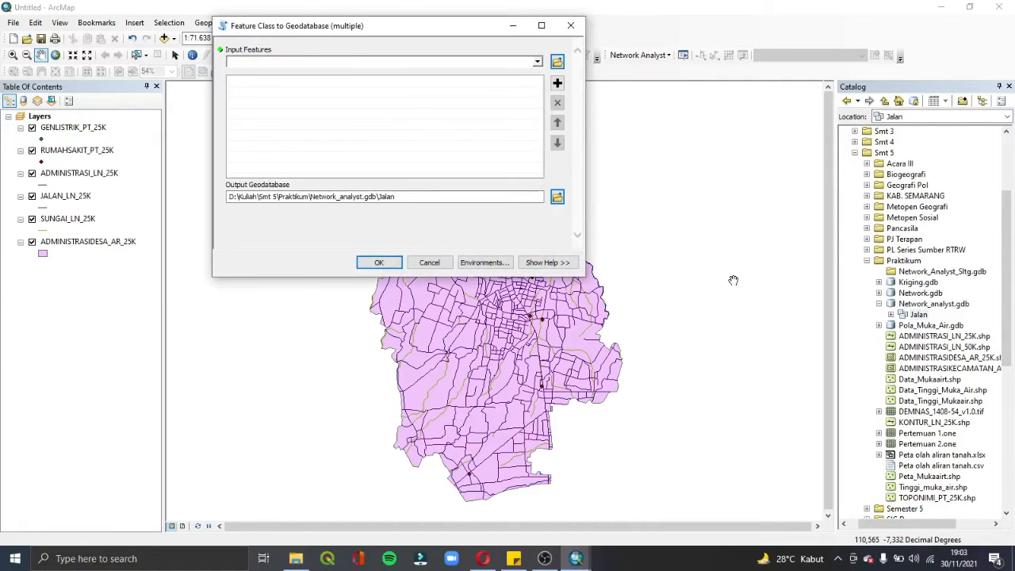
{"action": "left_click", "coordinate": [537, 64]}
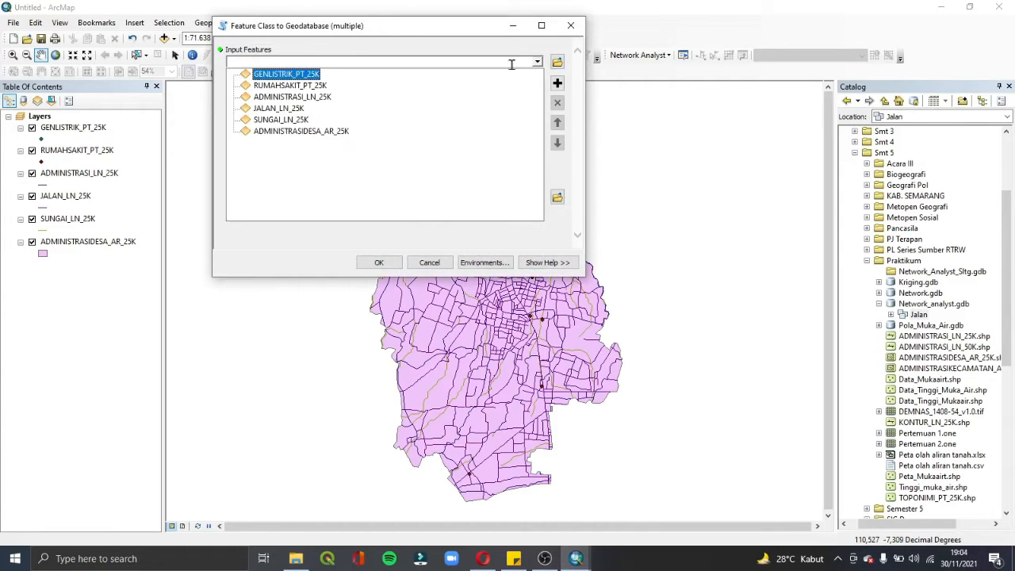
{"action": "left_click", "coordinate": [272, 111]}
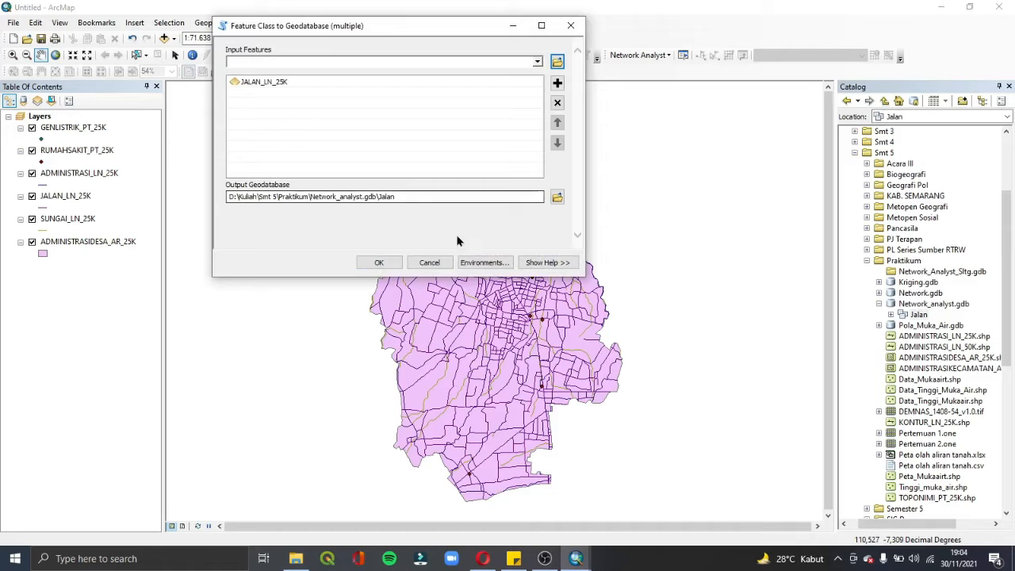
{"action": "left_click", "coordinate": [390, 264]}
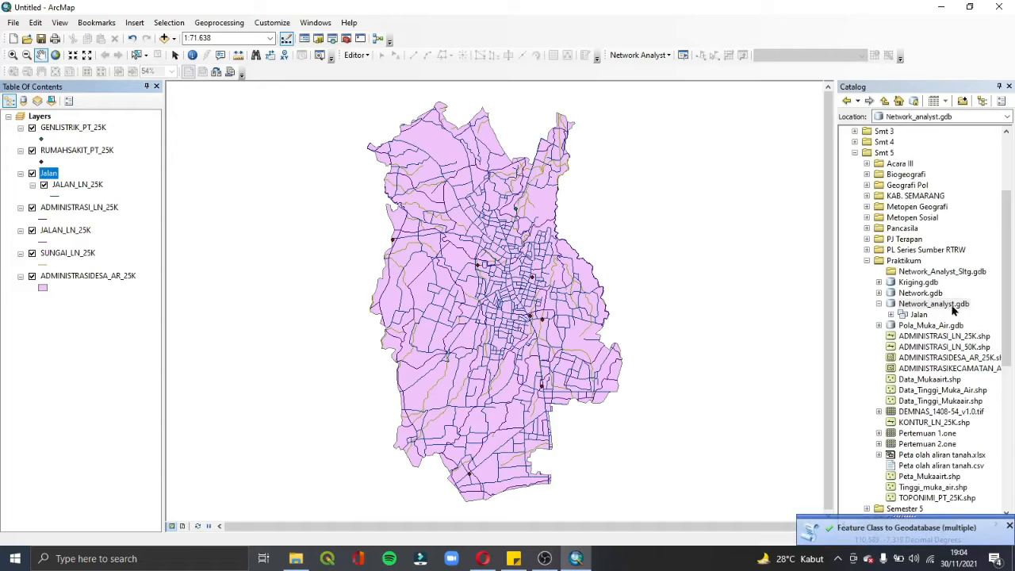
{"action": "right_click", "coordinate": [934, 305]}
{"action": "mouse_move", "coordinate": [943, 424]}
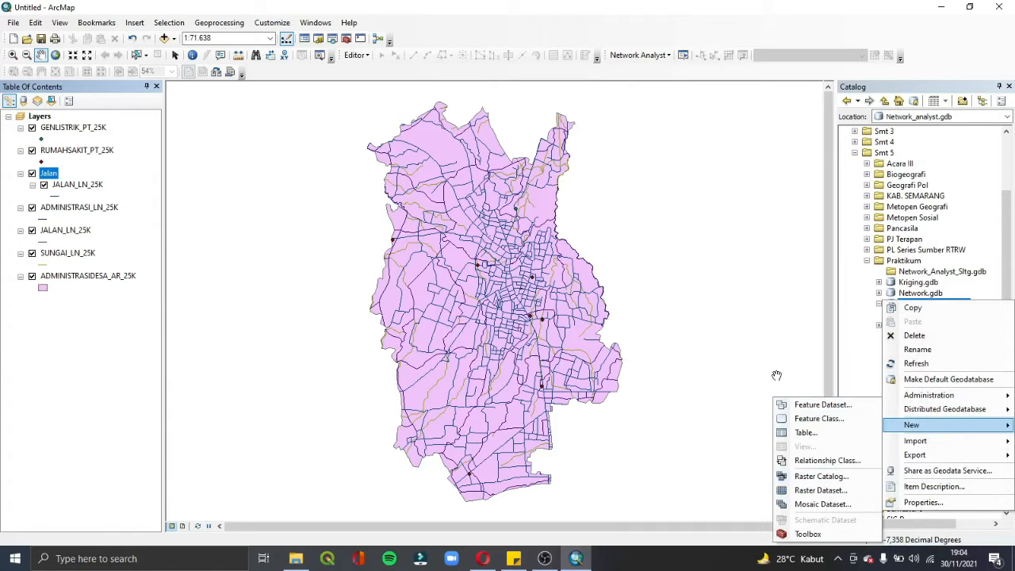
{"action": "left_click", "coordinate": [795, 341]}
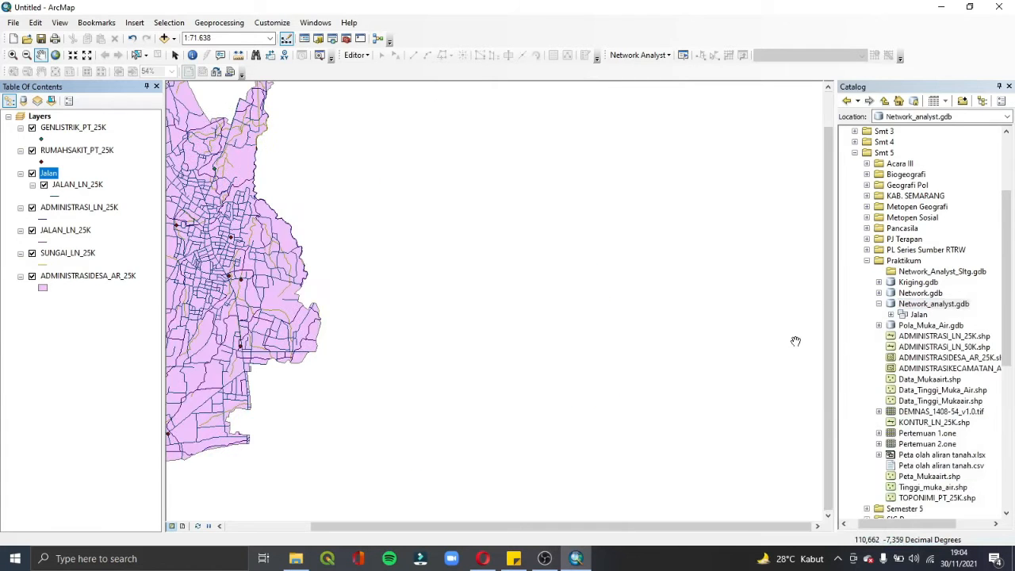
{"action": "left_click_drag", "start_coordinate": [658, 333], "coordinate": [828, 389]}
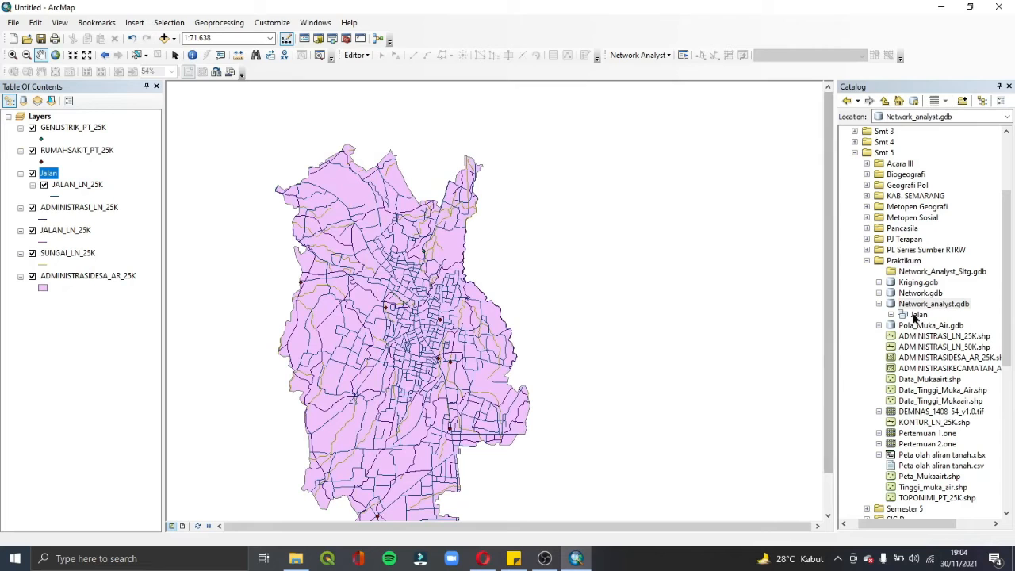
- Start a new network dataset in the Jalan feature dataset, keeping the name Jalan_ND, version 10.1 and JALAN_LN_25K as its source
{"action": "left_click", "coordinate": [918, 315]}
{"action": "right_click", "coordinate": [918, 315]}
{"action": "mouse_move", "coordinate": [951, 408]}
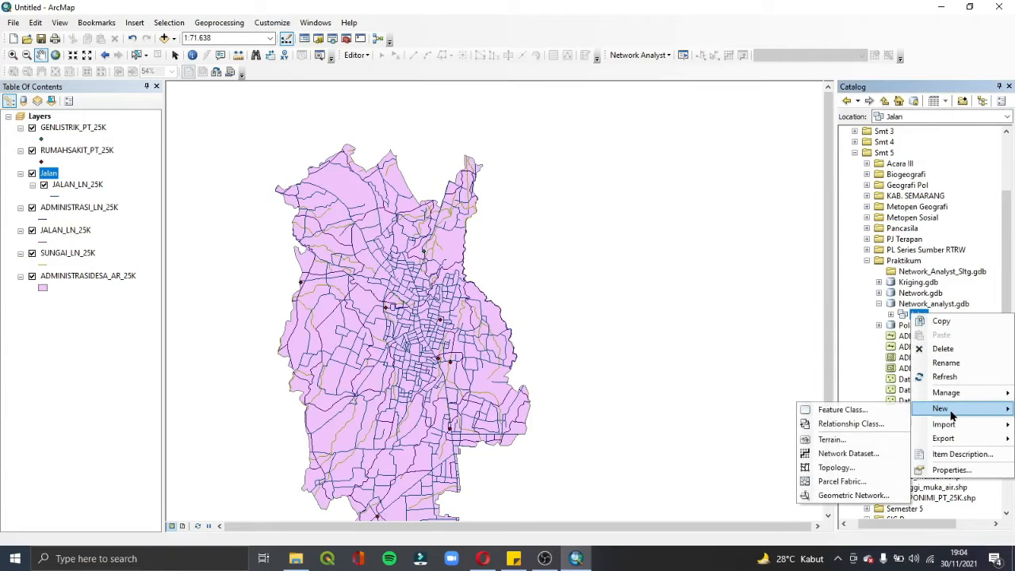
{"action": "left_click", "coordinate": [847, 453]}
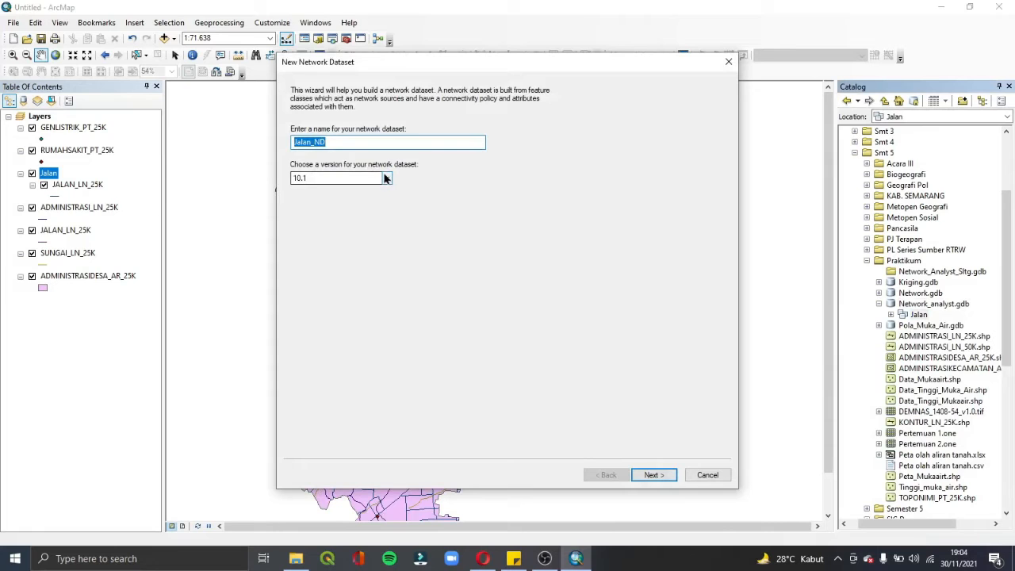
{"action": "left_click", "coordinate": [652, 474]}
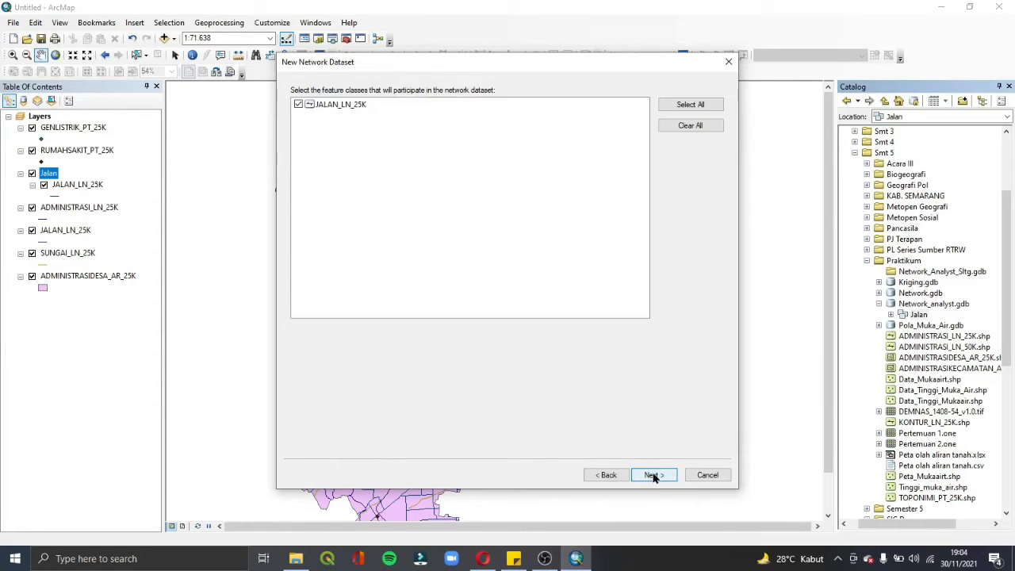
{"action": "left_click", "coordinate": [652, 475]}
- Accept the default turn, connectivity, Z-coordinate elevation, attribute and travel mode settings for the Jalan_ND network dataset
{"action": "left_click", "coordinate": [653, 475]}
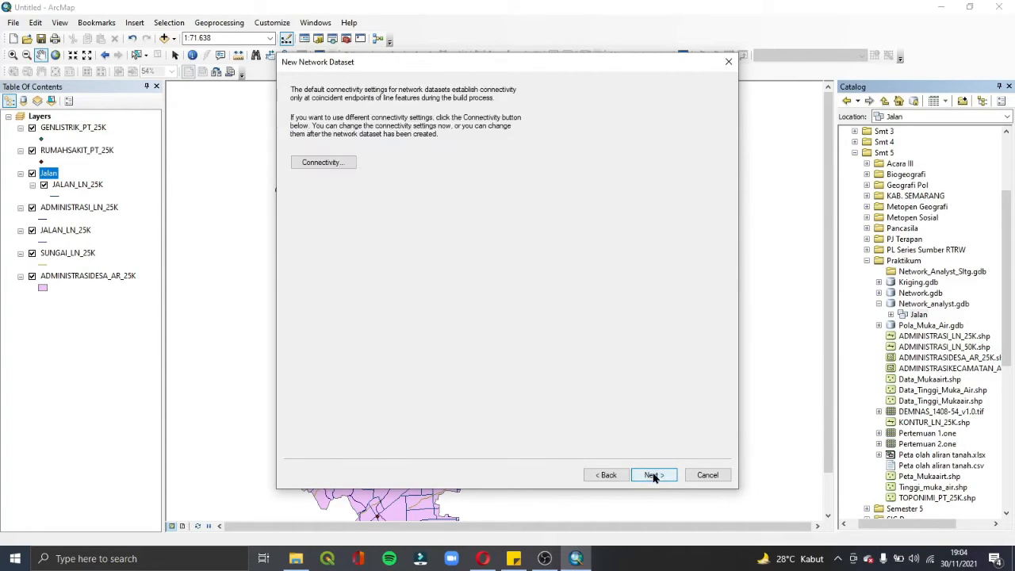
{"action": "left_click", "coordinate": [654, 476]}
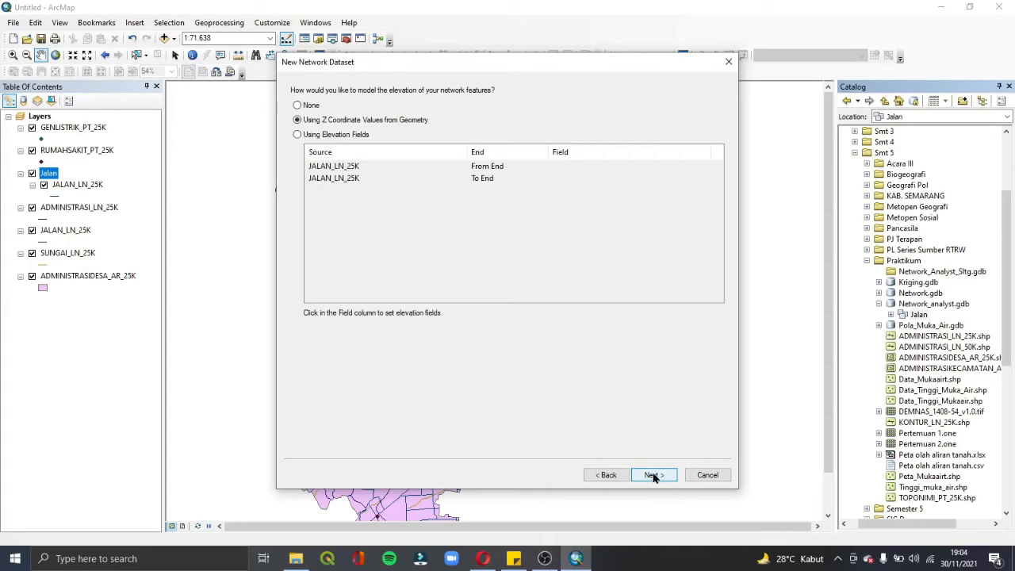
{"action": "left_click", "coordinate": [654, 475]}
{"action": "left_click", "coordinate": [654, 475]}
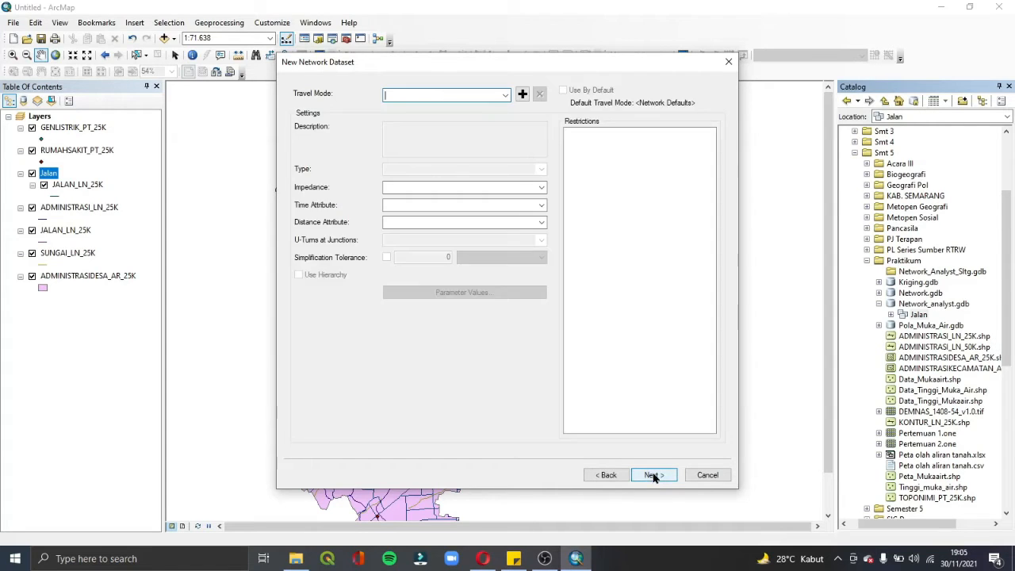
{"action": "left_click", "coordinate": [654, 475]}
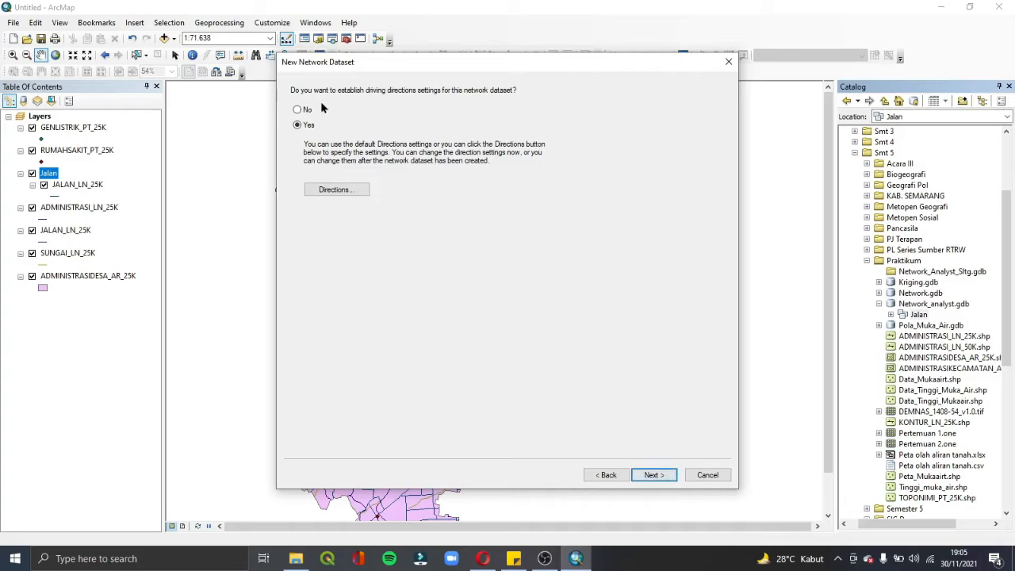
- Decline driving directions settings, keep Build Service Area Index enabled, and finish creating the Jalan_ND network dataset
{"action": "left_click", "coordinate": [305, 113]}
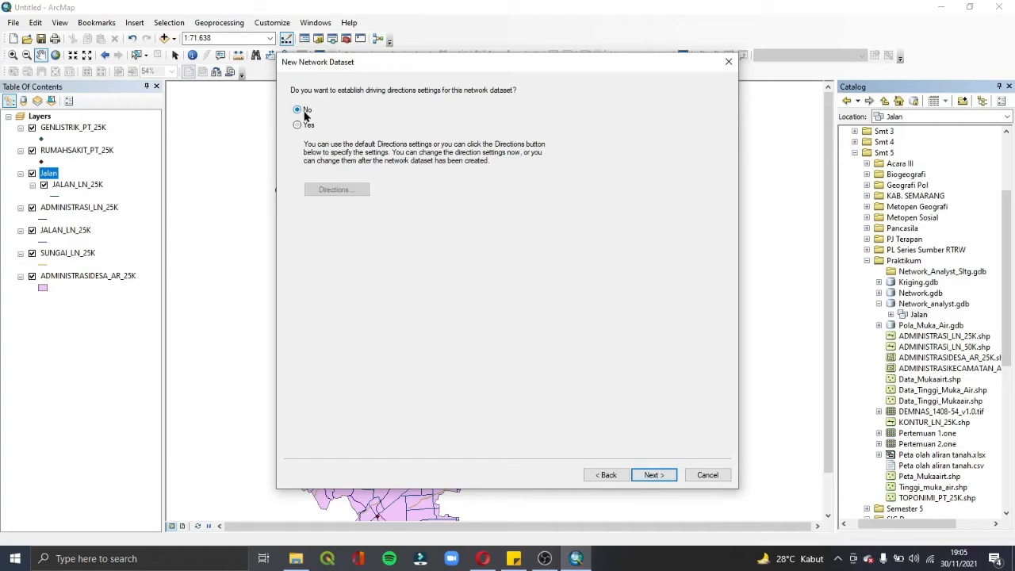
{"action": "left_click", "coordinate": [653, 475]}
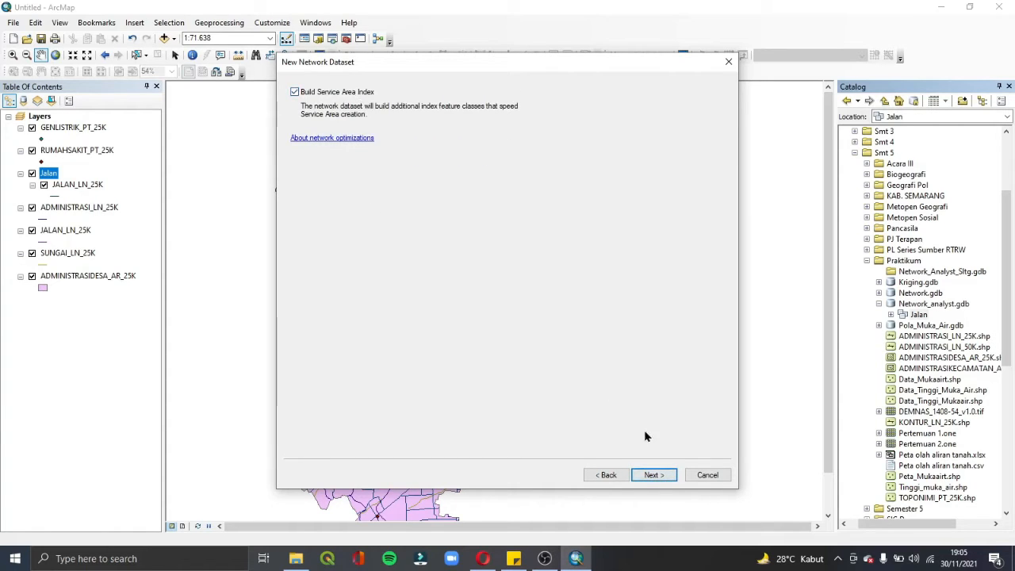
{"action": "left_click", "coordinate": [670, 474]}
{"action": "left_click", "coordinate": [654, 474]}
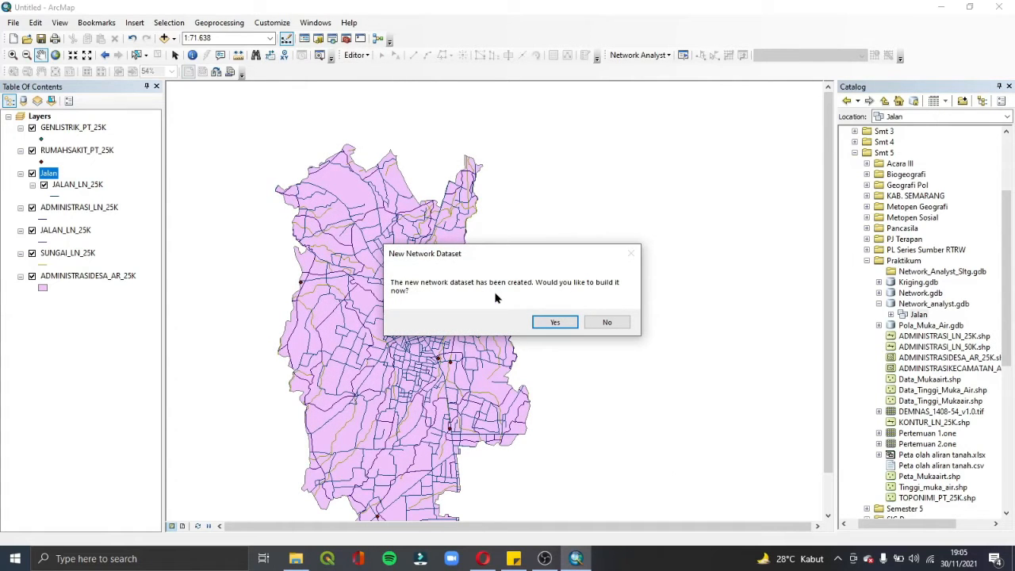
- Build the Jalan_ND network dataset and add it to the map with all its participating feature classes
{"action": "left_click", "coordinate": [546, 324]}
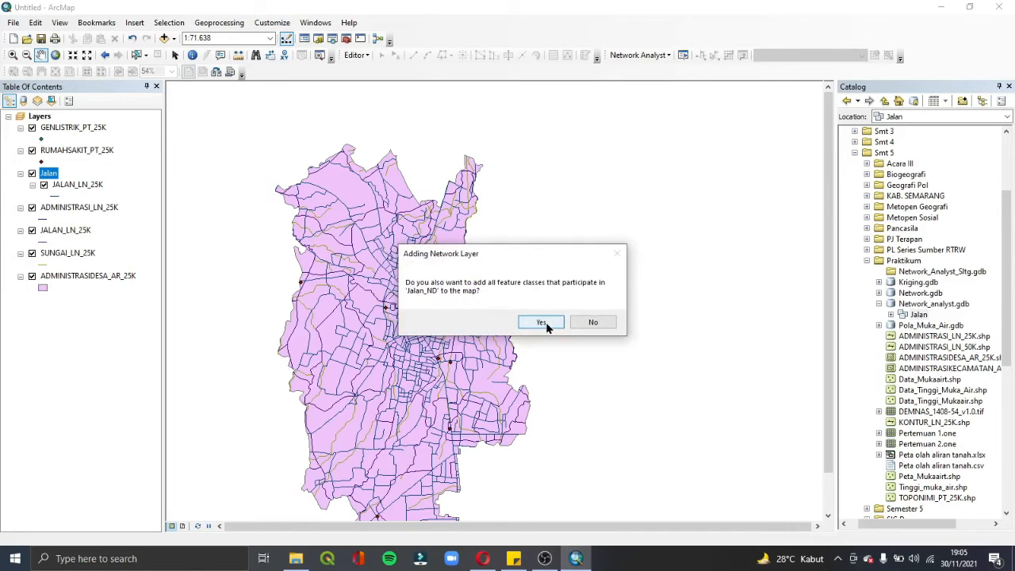
{"action": "left_click", "coordinate": [542, 323]}
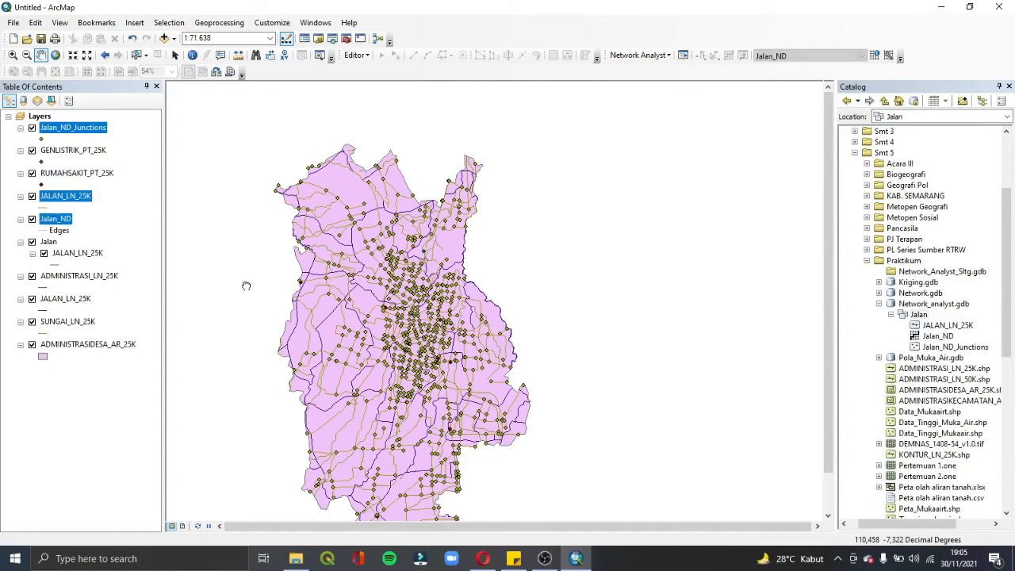
{"action": "left_click_drag", "start_coordinate": [245, 284], "coordinate": [279, 258]}
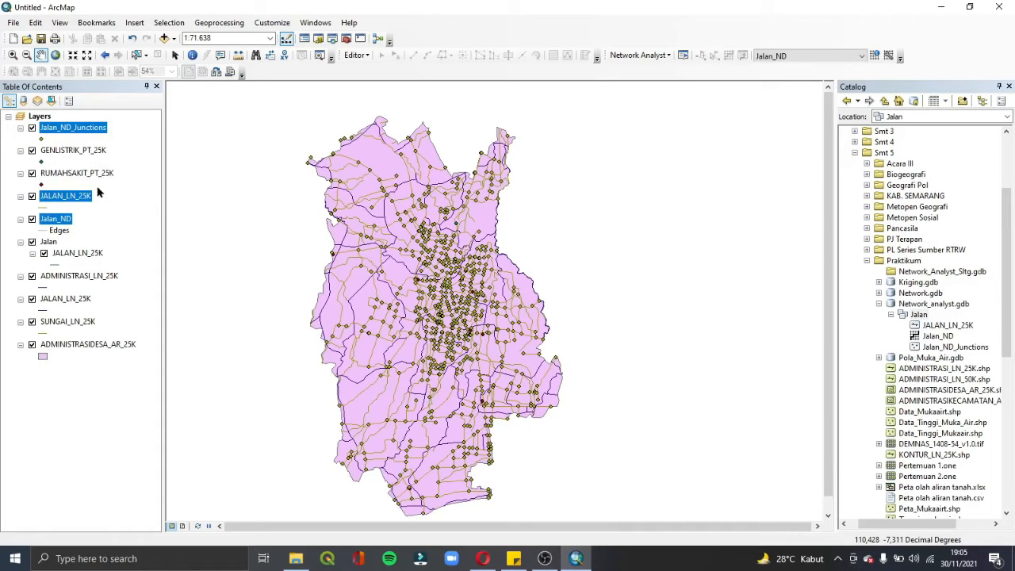
- Remove the GENLISTRIK_PT_25K layer from the map
{"action": "left_click", "coordinate": [32, 150]}
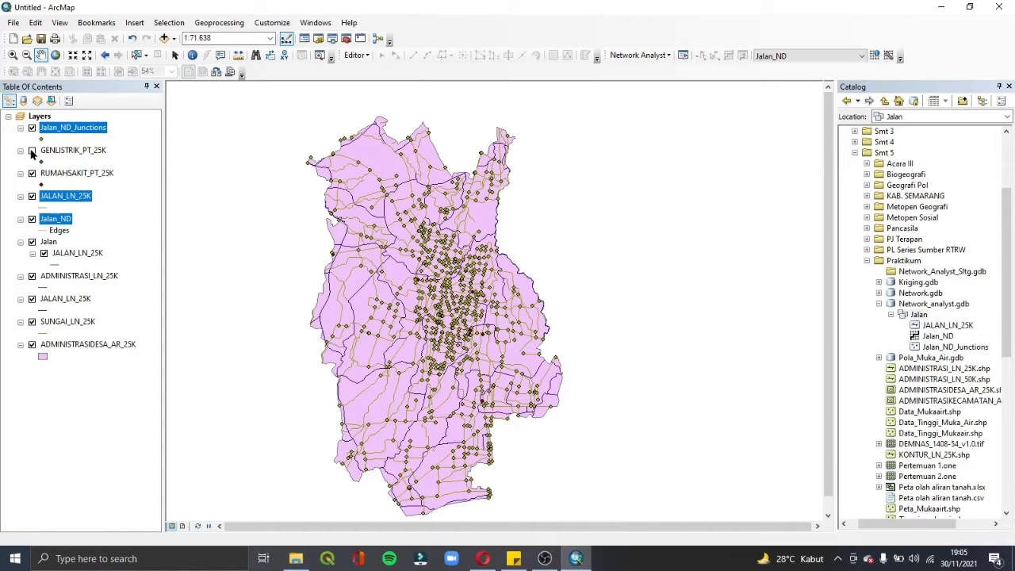
{"action": "left_click", "coordinate": [32, 151]}
{"action": "left_click", "coordinate": [51, 152], "text": "ctrl"}
{"action": "left_click", "coordinate": [51, 152]}
{"action": "right_click", "coordinate": [52, 150]}
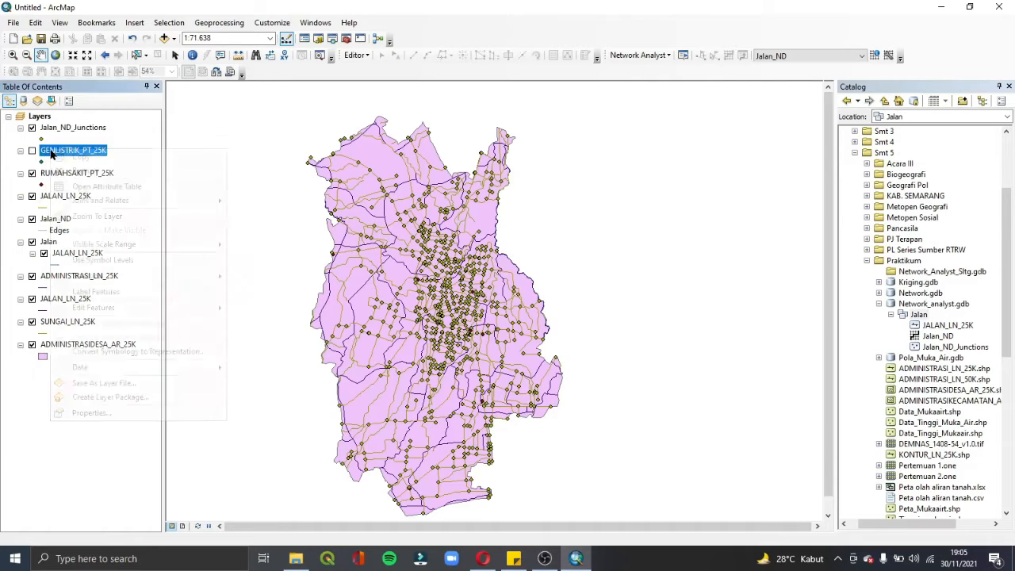
{"action": "left_click", "coordinate": [67, 171]}
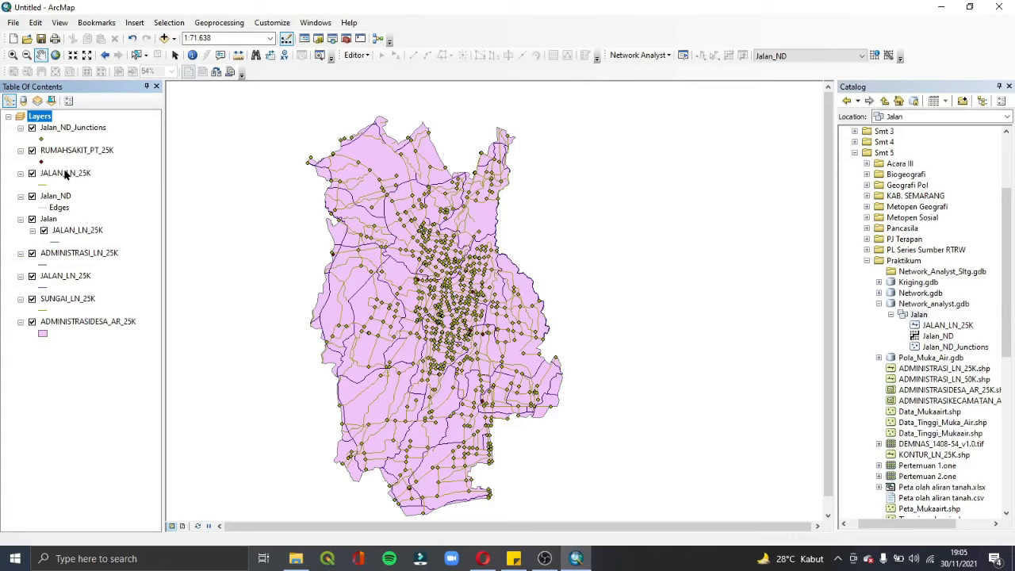
- Check that the Network Analyst toolbar is displayed and the Network Analyst extension is enabled
{"action": "left_click", "coordinate": [256, 229]}
{"action": "left_click_drag", "start_coordinate": [497, 197], "coordinate": [376, 129]}
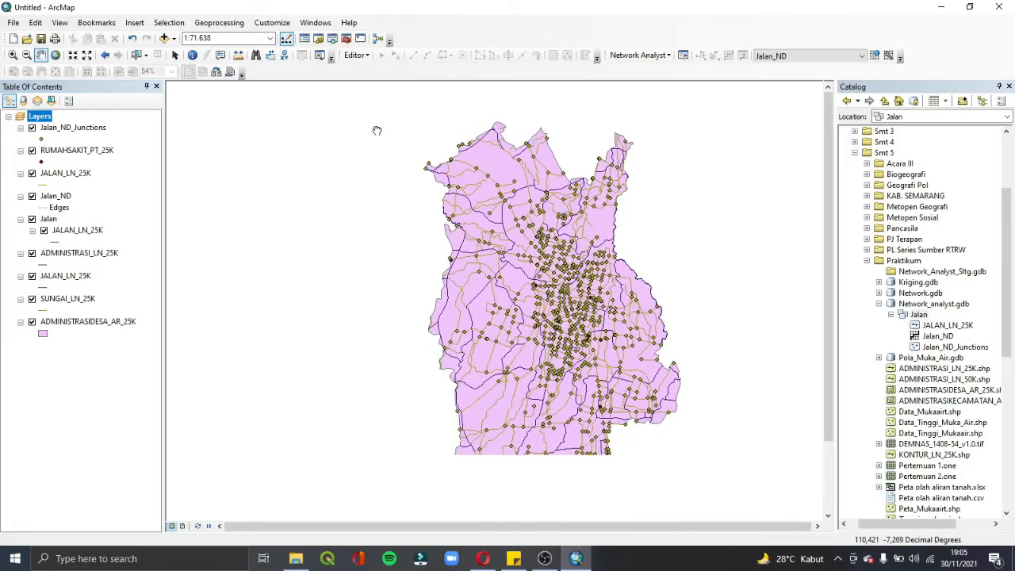
{"action": "right_click", "coordinate": [530, 27]}
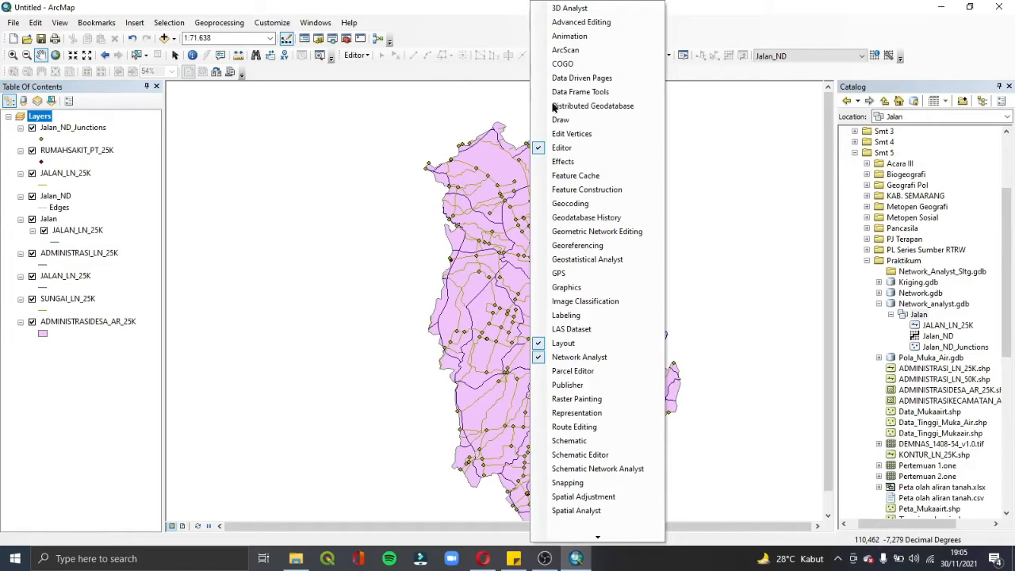
{"action": "left_click", "coordinate": [465, 40]}
{"action": "left_click", "coordinate": [284, 26]}
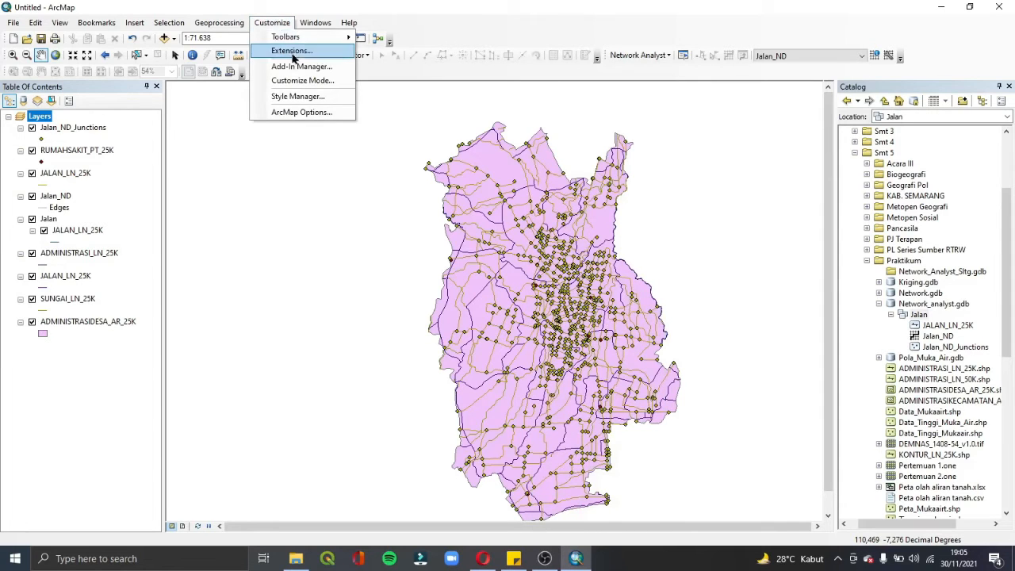
{"action": "left_click", "coordinate": [290, 50]}
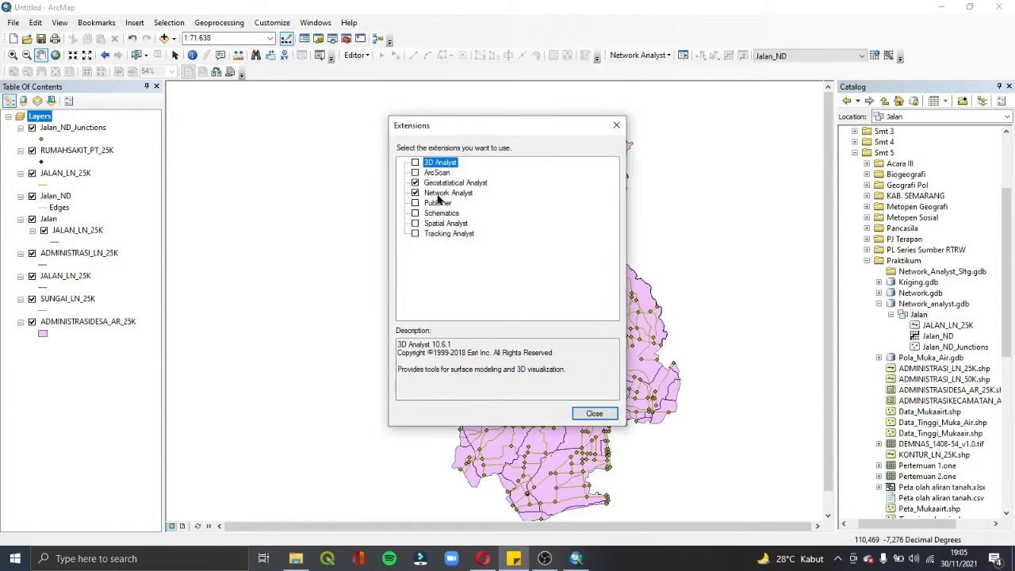
{"action": "left_click", "coordinate": [596, 415]}
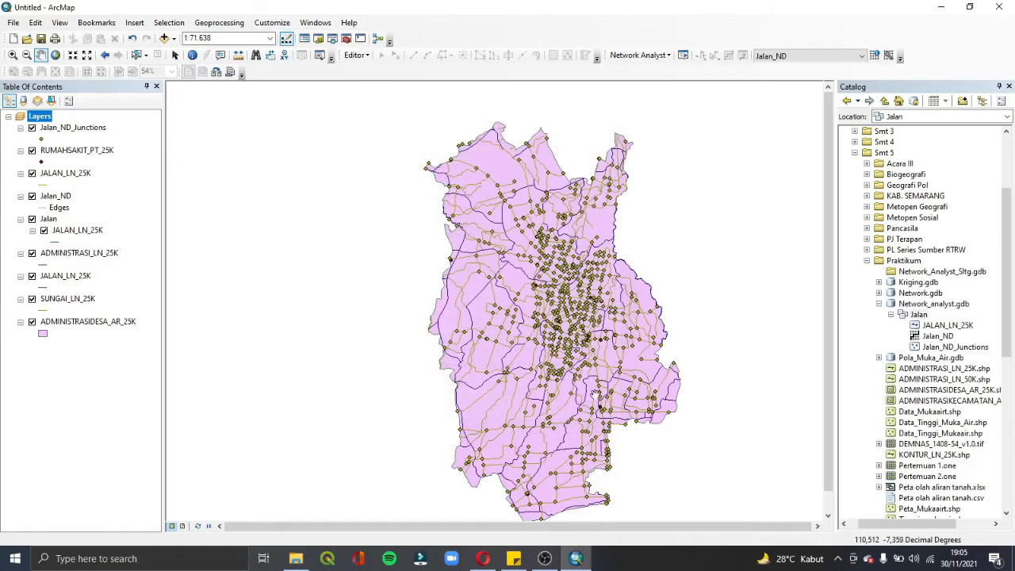
- Create a new Route analysis layer on Jalan_ND and hide the Jalan_ND_Junctions layer
{"action": "left_click", "coordinate": [666, 57]}
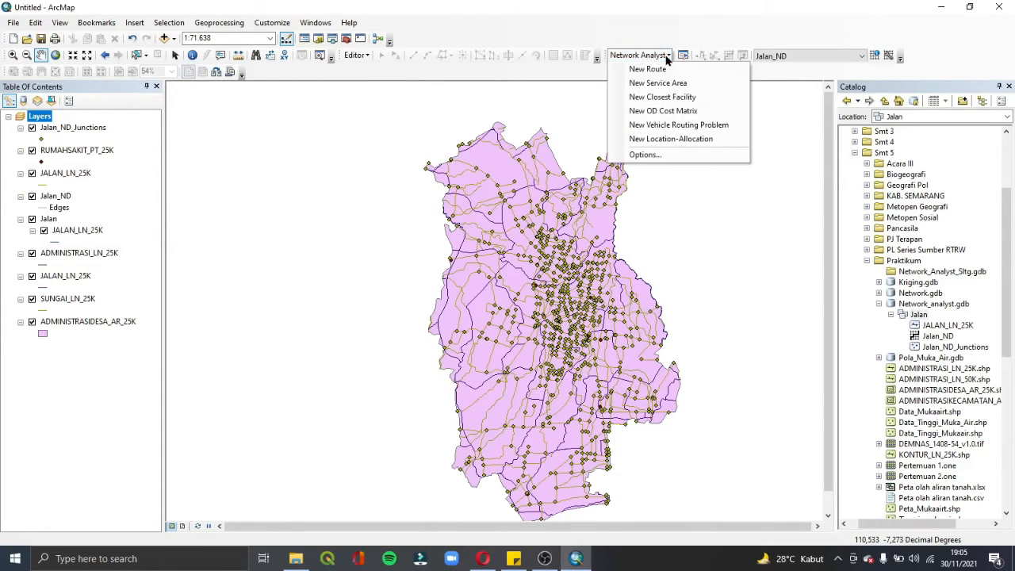
{"action": "left_click", "coordinate": [672, 68]}
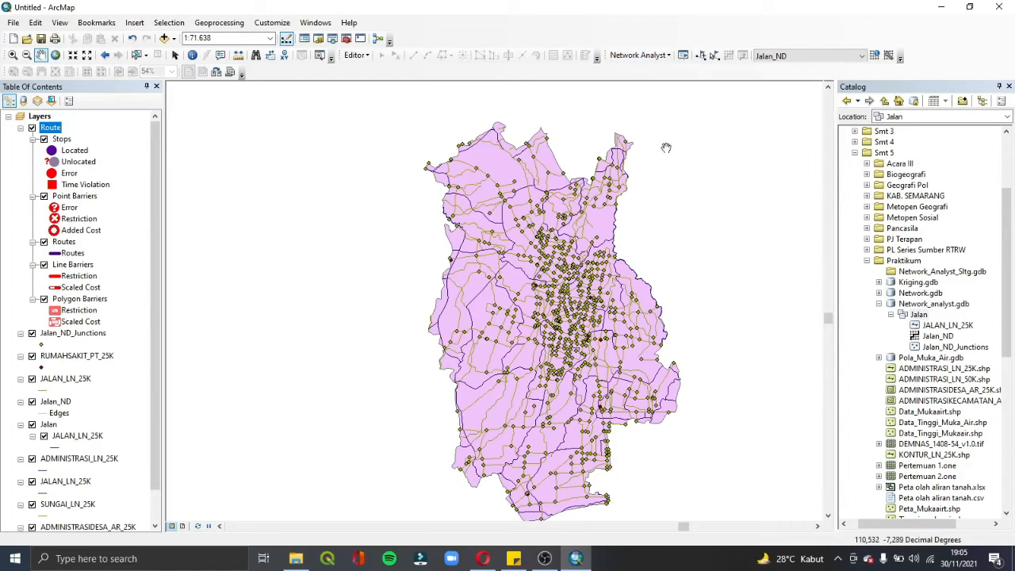
{"action": "left_click", "coordinate": [32, 333]}
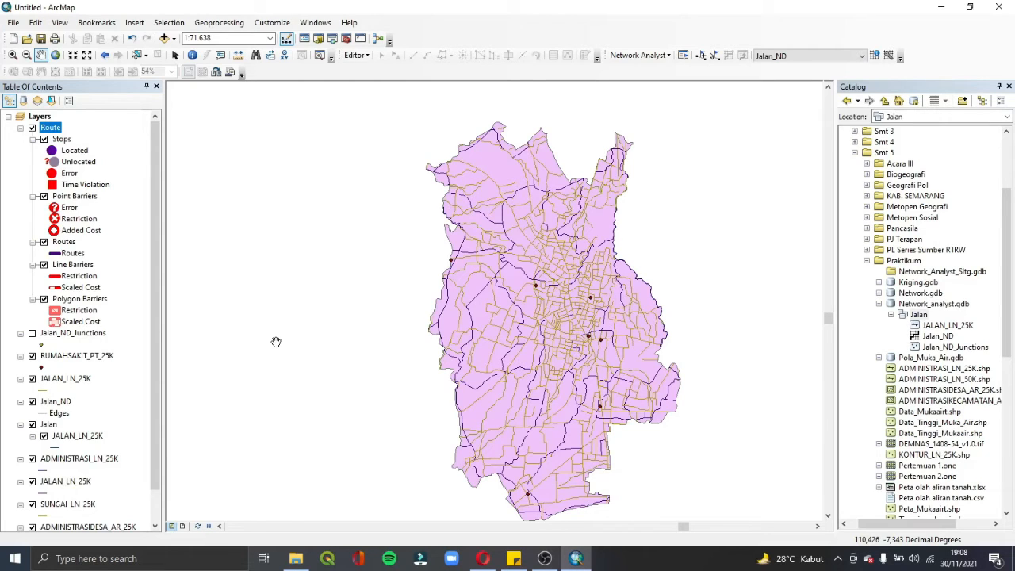
- Place five route stops along the roads from the western hospital to the hospital east of it, and solve the route
{"action": "left_click", "coordinate": [12, 55]}
{"action": "left_click_drag", "start_coordinate": [526, 276], "coordinate": [615, 325]}
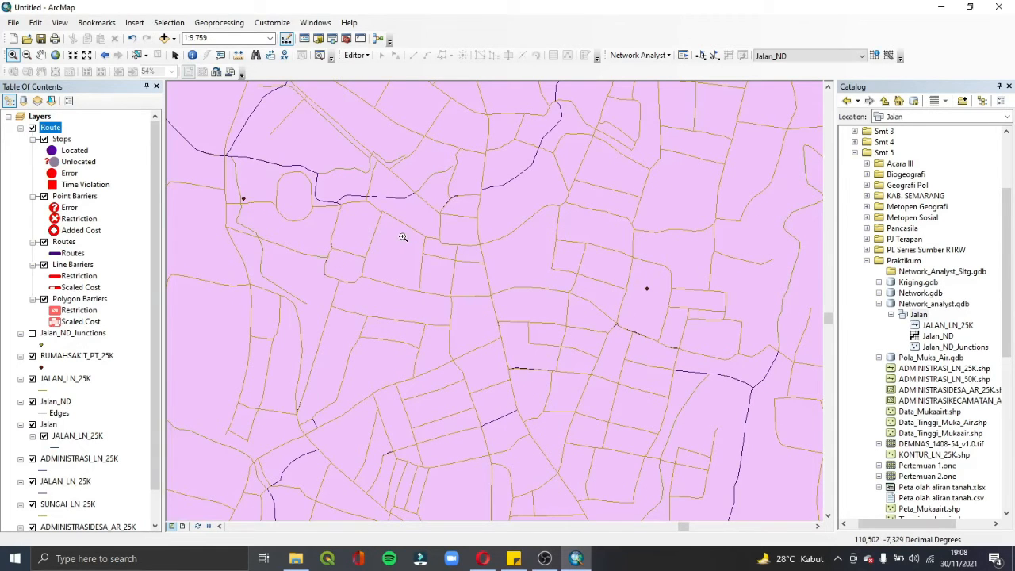
{"action": "left_click", "coordinate": [702, 56]}
{"action": "left_click", "coordinate": [243, 199]}
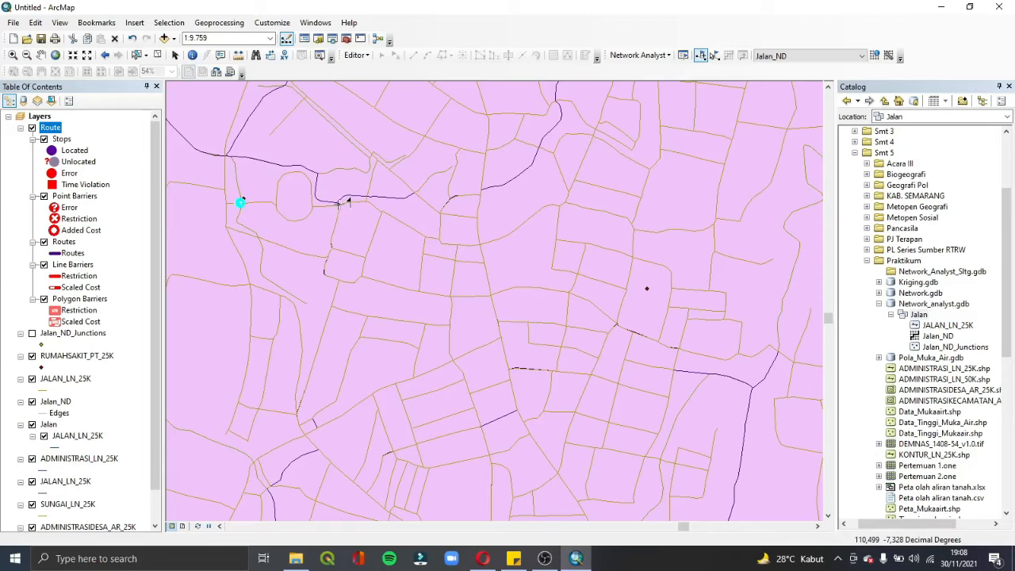
{"action": "left_click", "coordinate": [295, 220]}
{"action": "left_click", "coordinate": [314, 207]}
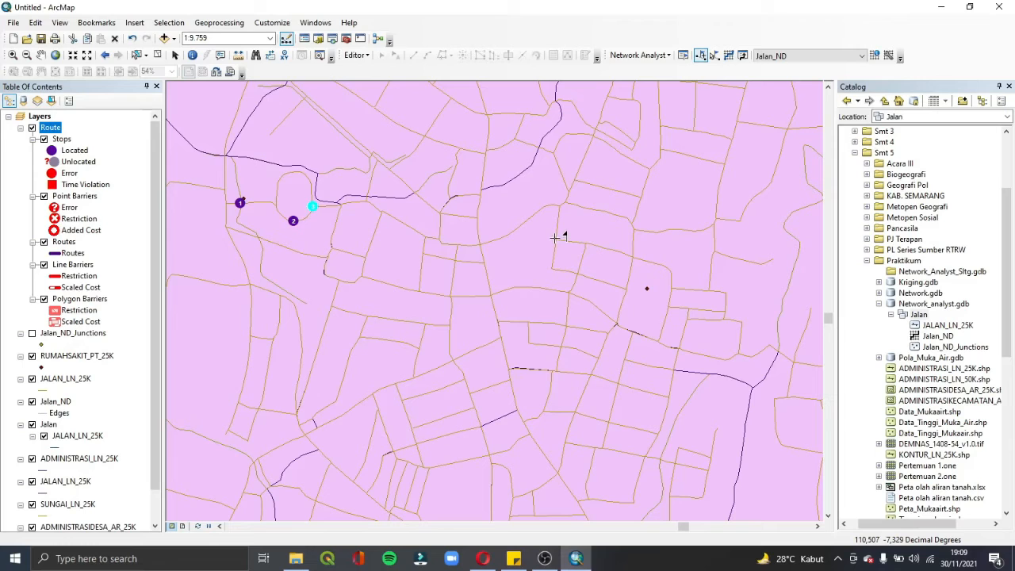
{"action": "left_click", "coordinate": [635, 256]}
{"action": "left_click", "coordinate": [730, 55]}
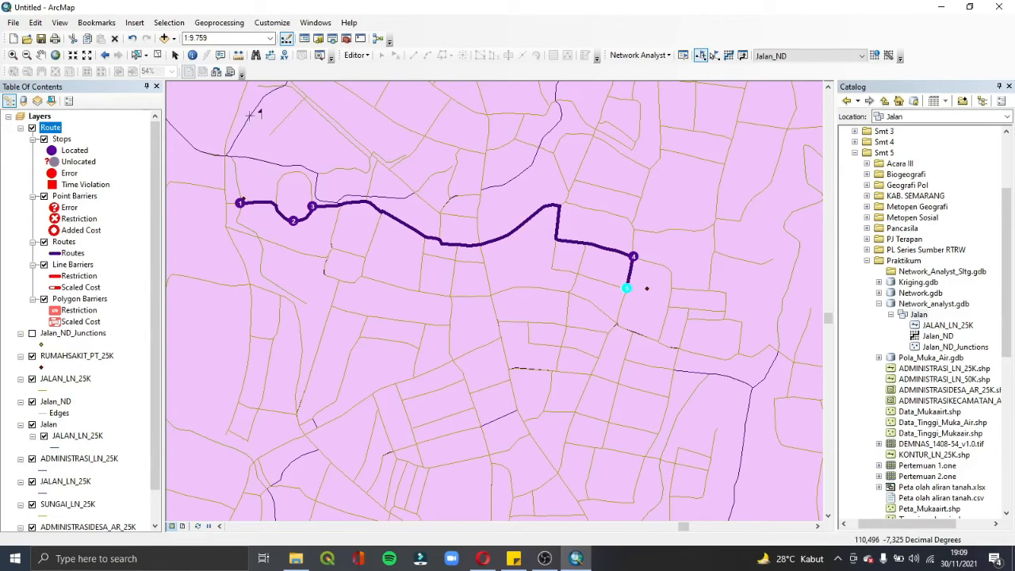
- Examine the solved route and toggle the SUNGAI_LN_25K and Jalan_ND_Junctions layers to identify their features on the map
{"action": "left_click", "coordinate": [26, 55]}
{"action": "left_click_drag", "start_coordinate": [240, 143], "coordinate": [298, 176]}
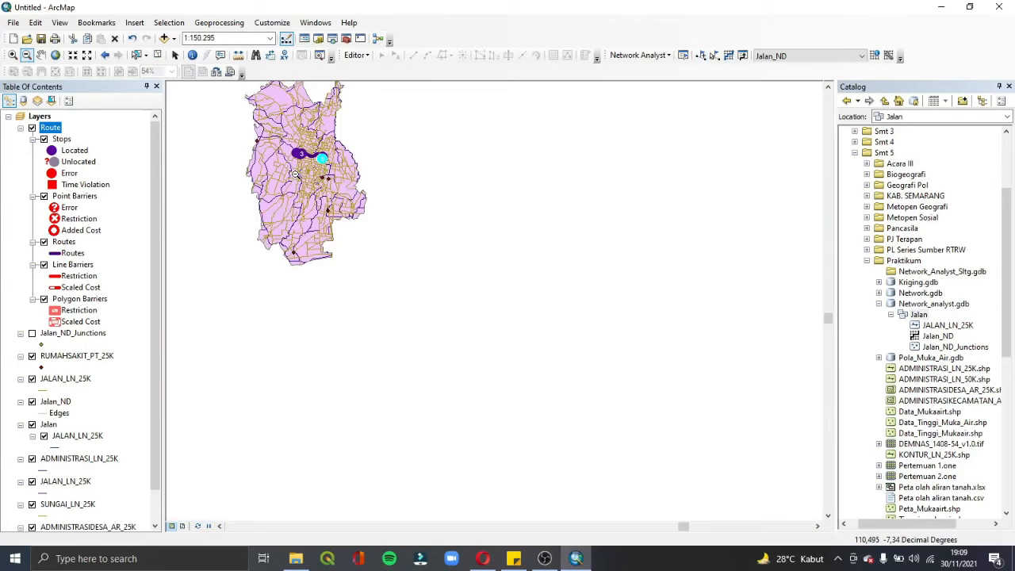
{"action": "left_click", "coordinate": [12, 55]}
{"action": "left_click_drag", "start_coordinate": [293, 136], "coordinate": [354, 211]}
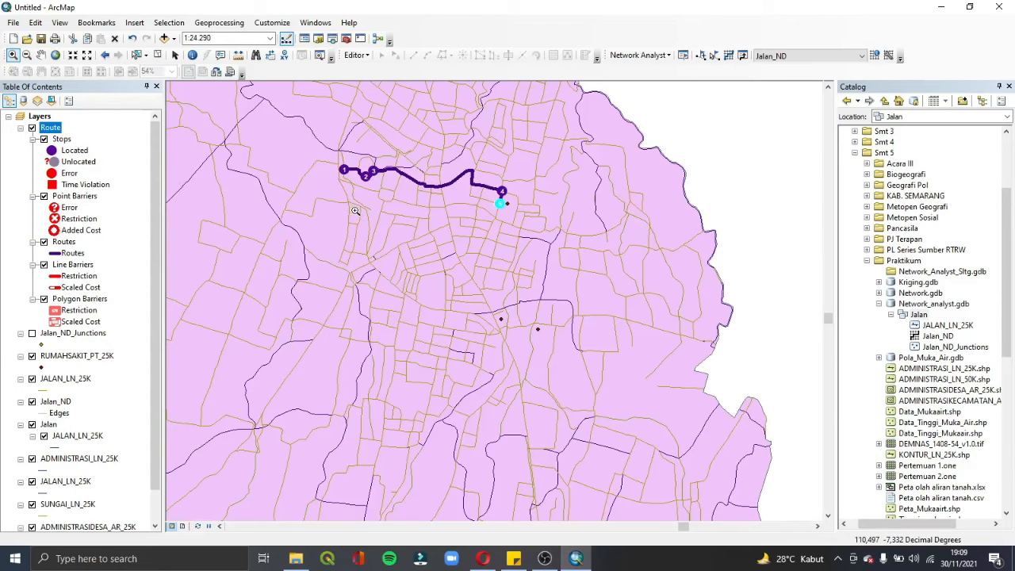
{"action": "left_click", "coordinate": [702, 55]}
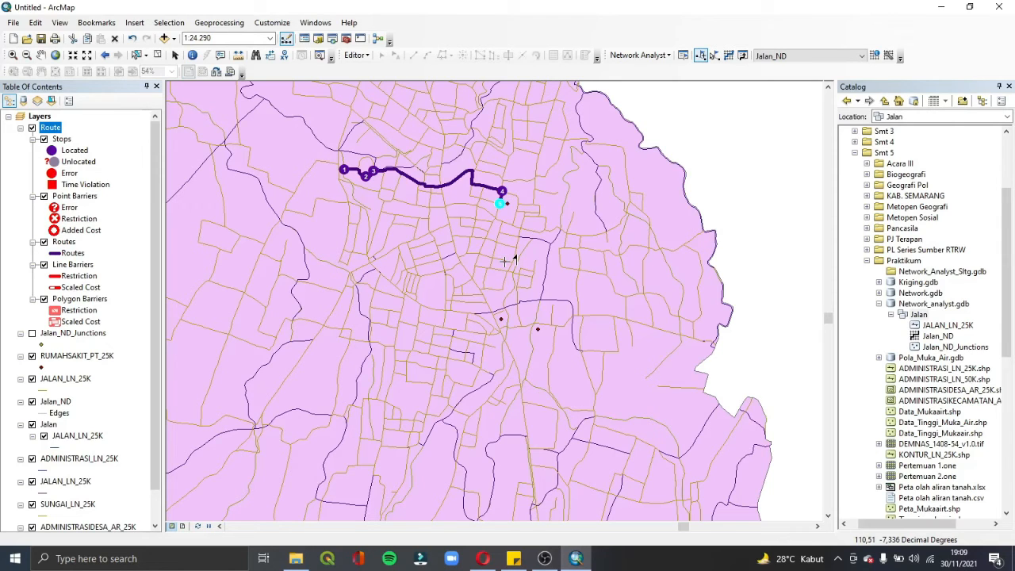
{"action": "left_click", "coordinate": [32, 505]}
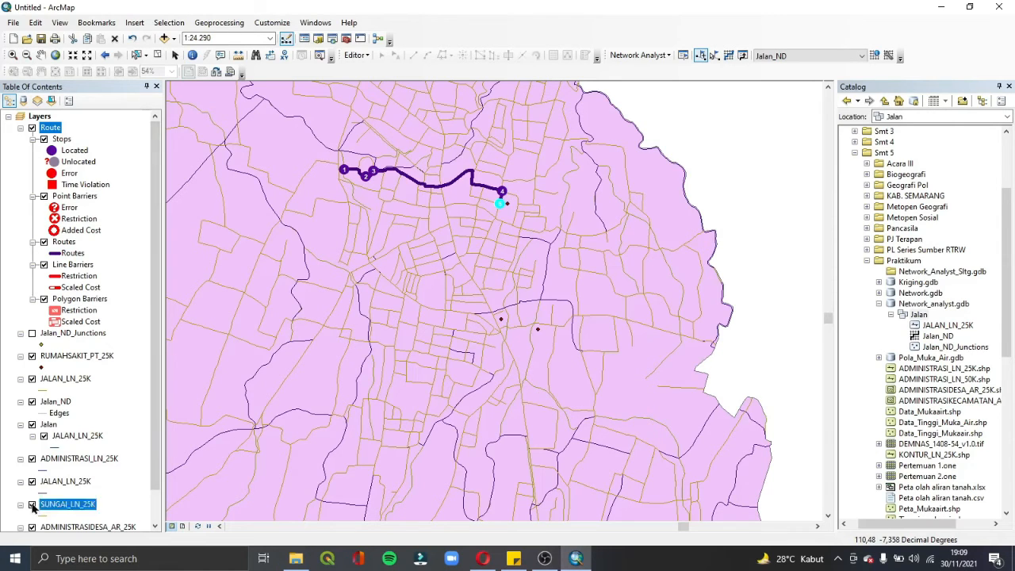
{"action": "left_click", "coordinate": [32, 505]}
{"action": "left_click", "coordinate": [33, 506]}
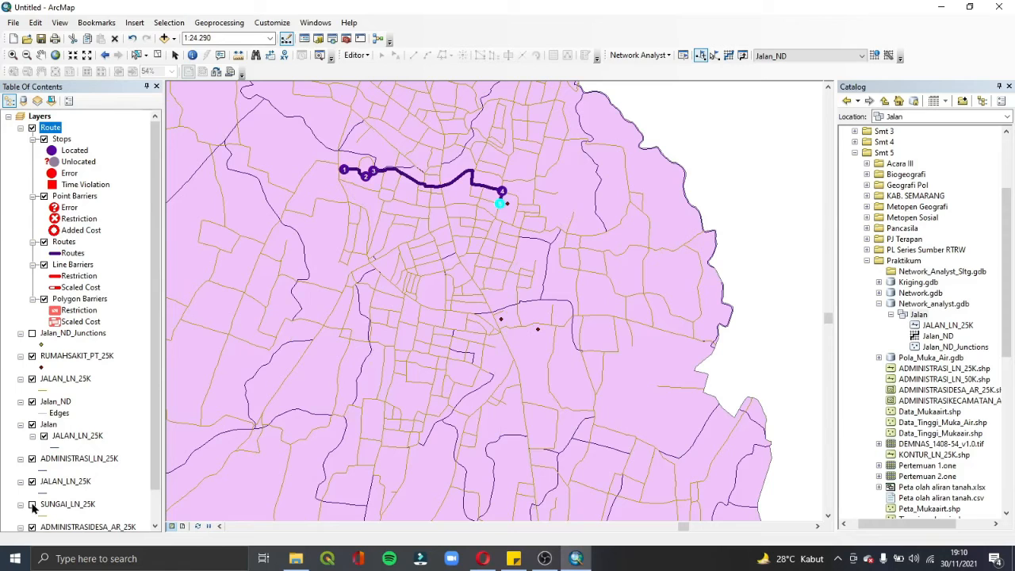
{"action": "left_click", "coordinate": [33, 505]}
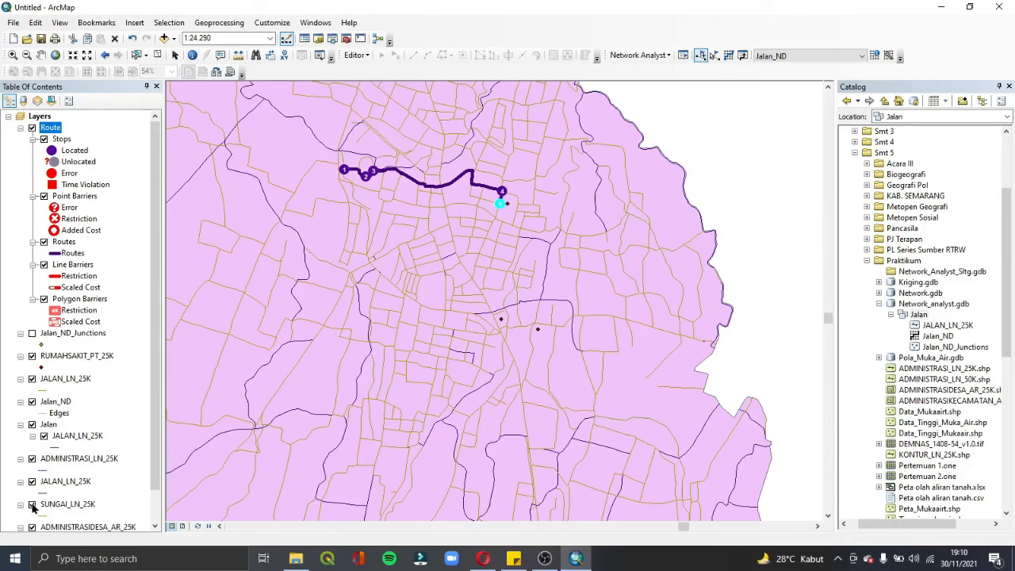
{"action": "left_click", "coordinate": [32, 506]}
{"action": "left_click", "coordinate": [32, 506]}
{"action": "left_click", "coordinate": [32, 334]}
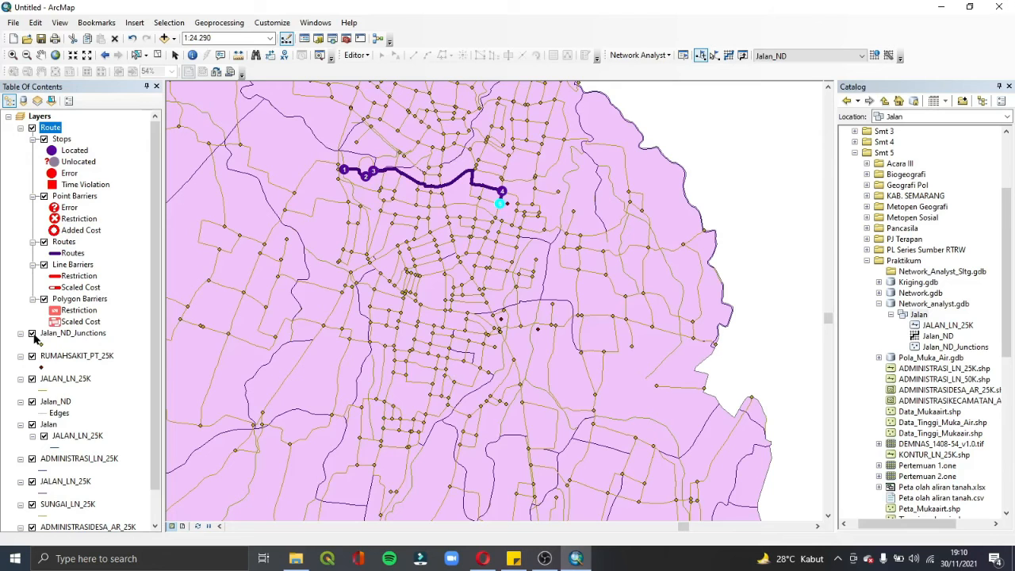
{"action": "left_click", "coordinate": [34, 334]}
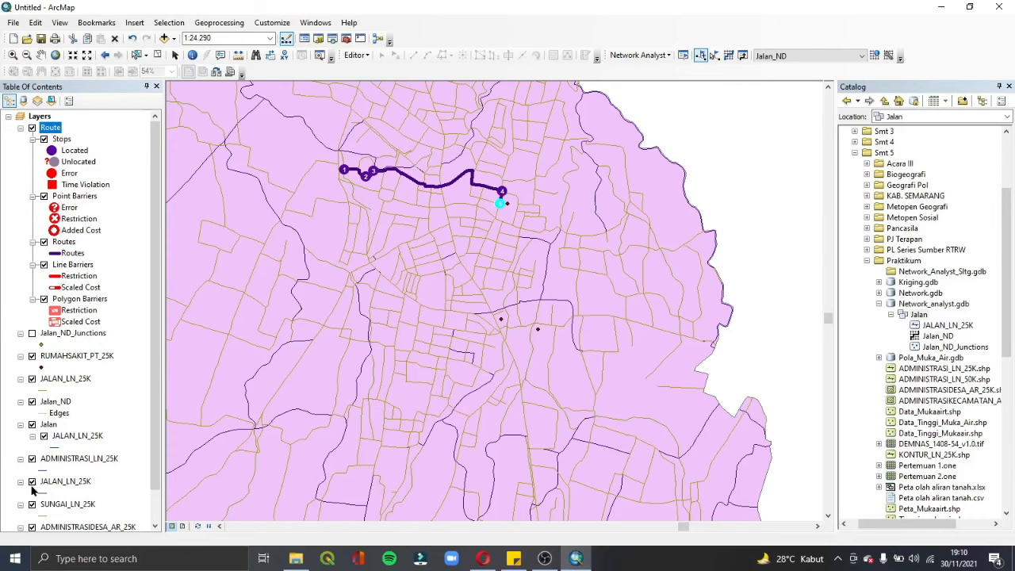
- Apply the River line symbol to the SUNGAI_LN_25K layer
{"action": "left_click", "coordinate": [46, 516]}
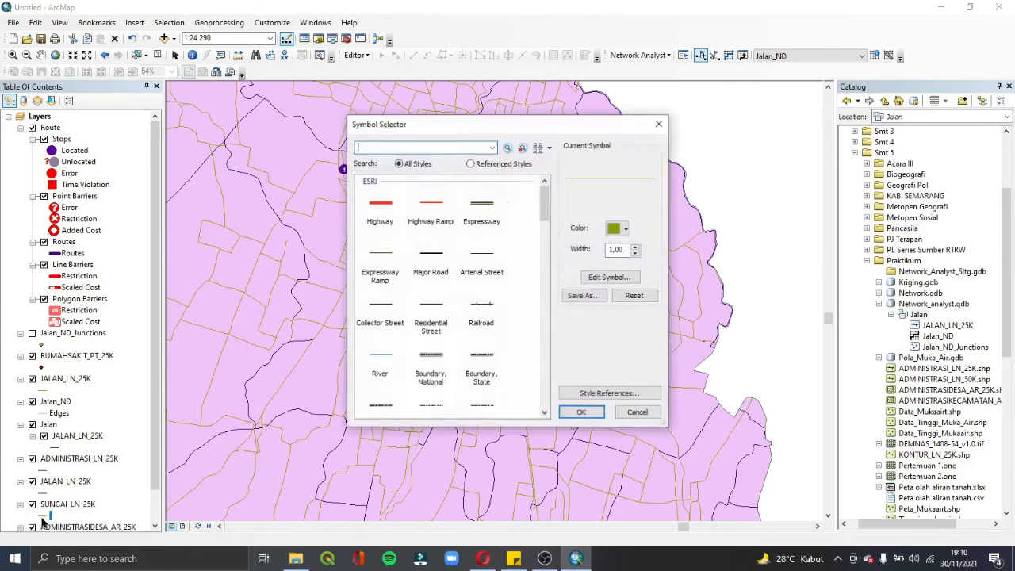
{"action": "left_click", "coordinate": [390, 360]}
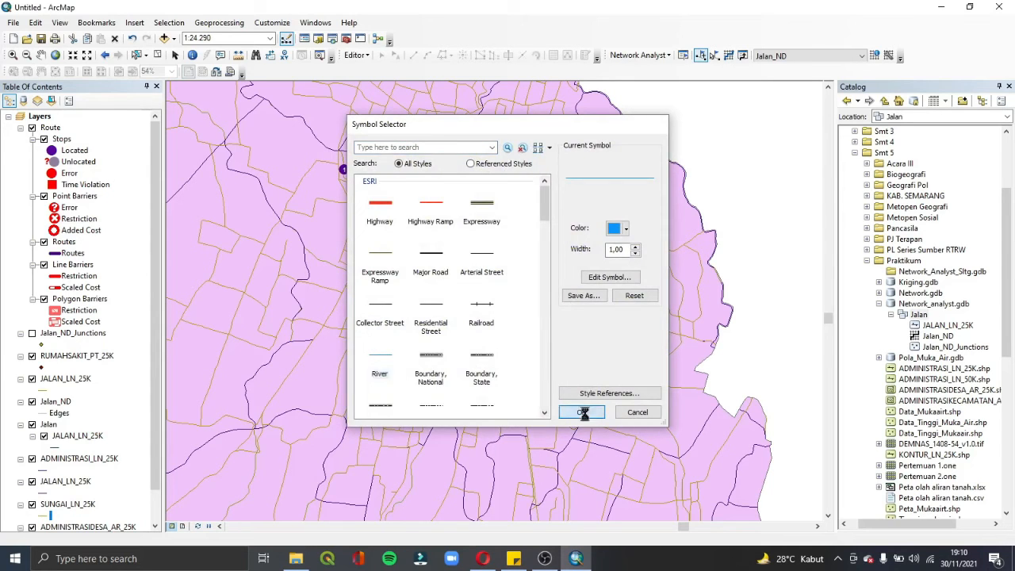
{"action": "left_click", "coordinate": [581, 412]}
- Apply the Major Road symbol to the JALAN_LN_25K layer listed below the hospital layer
{"action": "scroll", "coordinate": [75, 360], "scroll_direction": "down", "scroll_amount": 1}
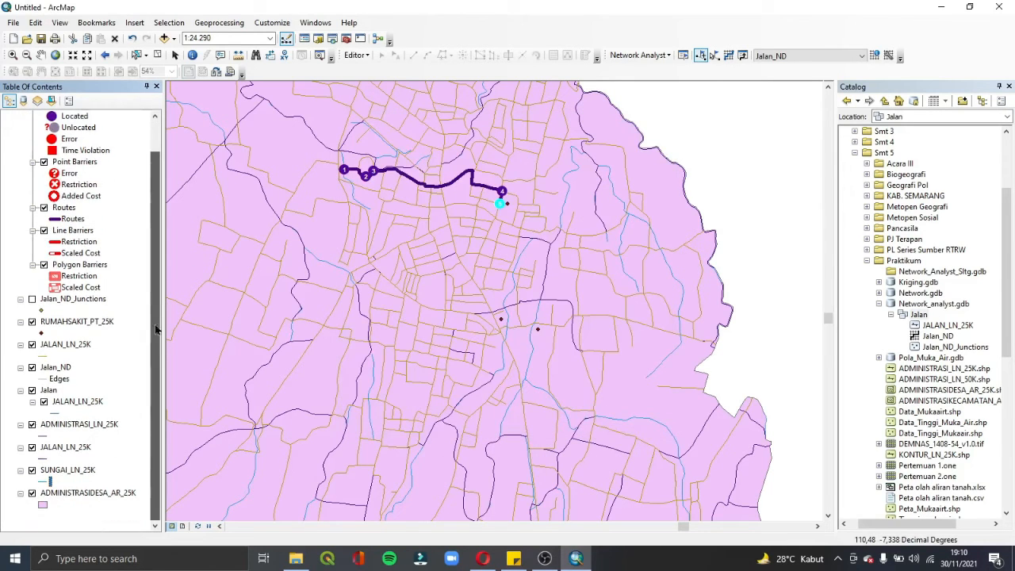
{"action": "left_click", "coordinate": [44, 356]}
{"action": "left_click", "coordinate": [441, 263]}
{"action": "left_click", "coordinate": [582, 412]}
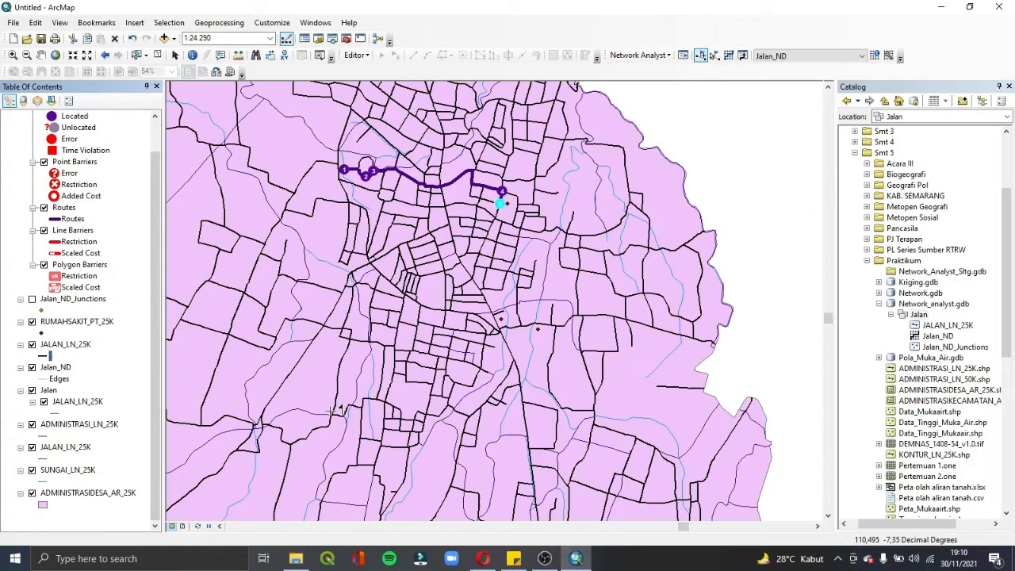
- Set the JALAN_LN_25K line width to 0 and give the ADMINISTRASIDESA_AR_25K polygons a pale yellow-green fill
{"action": "left_click", "coordinate": [45, 356]}
{"action": "left_click_drag", "start_coordinate": [542, 197], "coordinate": [627, 262]}
{"action": "left_click", "coordinate": [634, 253]}
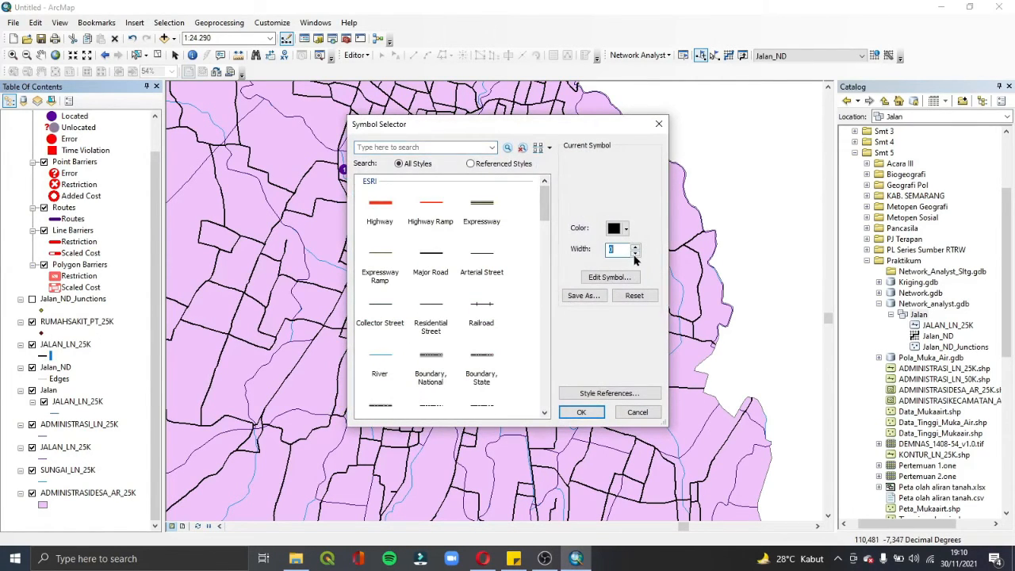
{"action": "key", "text": "Return"}
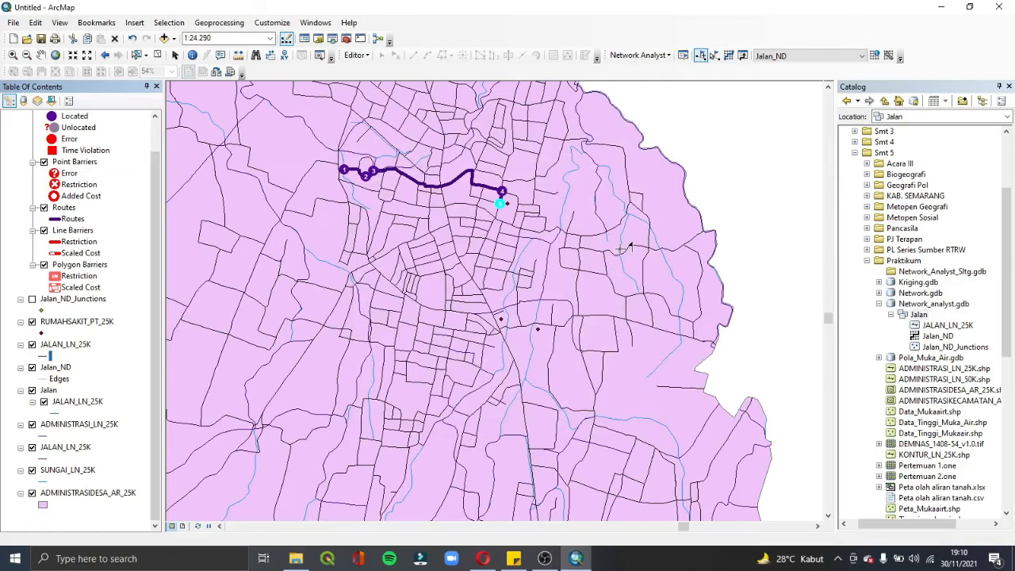
{"action": "left_click", "coordinate": [42, 504]}
{"action": "double_click", "coordinate": [482, 304]}
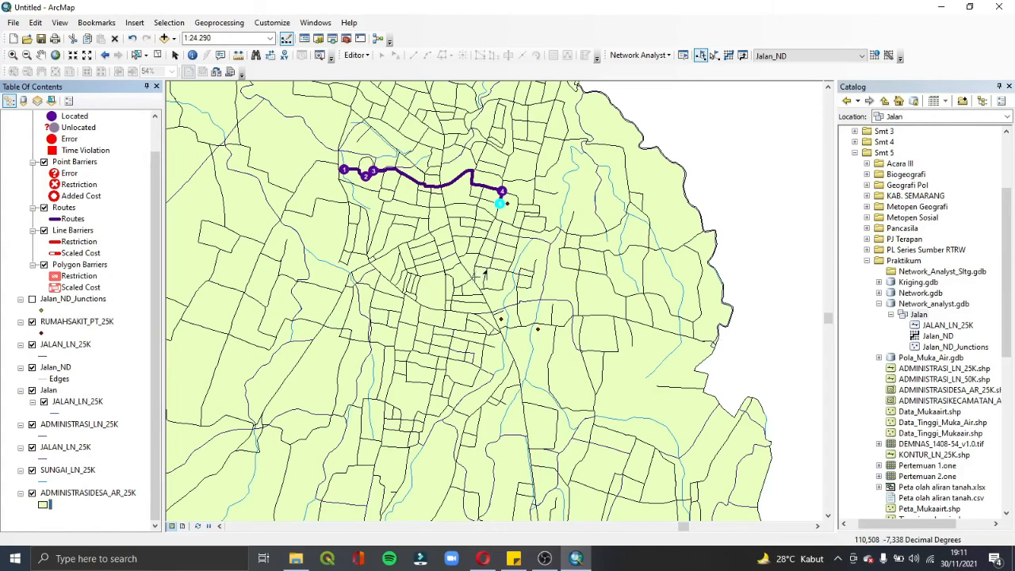
- Add three more route stops heading south from stop 5 to the next hospital, and solve the route again
{"action": "left_click", "coordinate": [499, 203]}
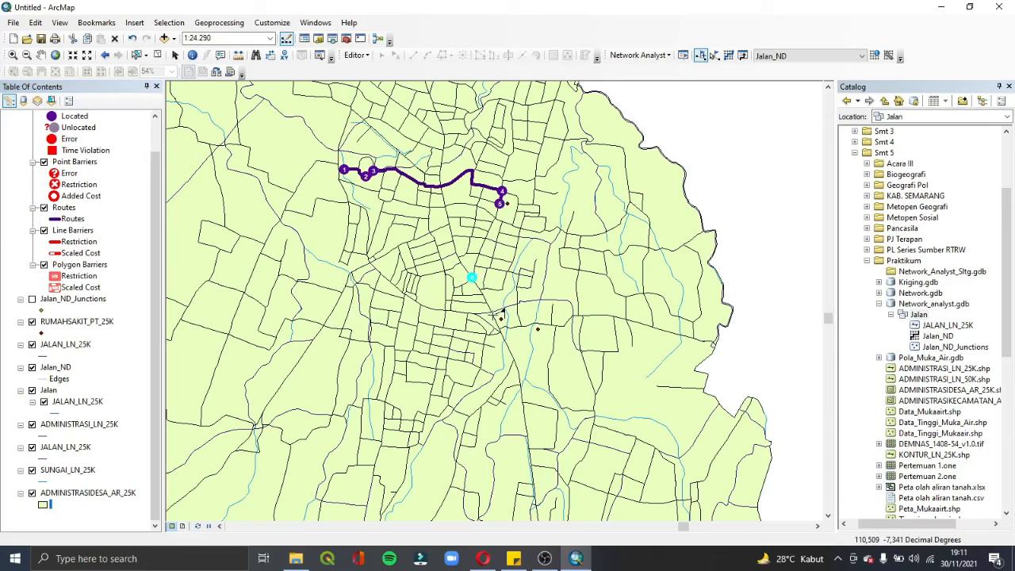
{"action": "left_click", "coordinate": [472, 277]}
{"action": "left_click", "coordinate": [492, 315]}
{"action": "left_click", "coordinate": [729, 57]}
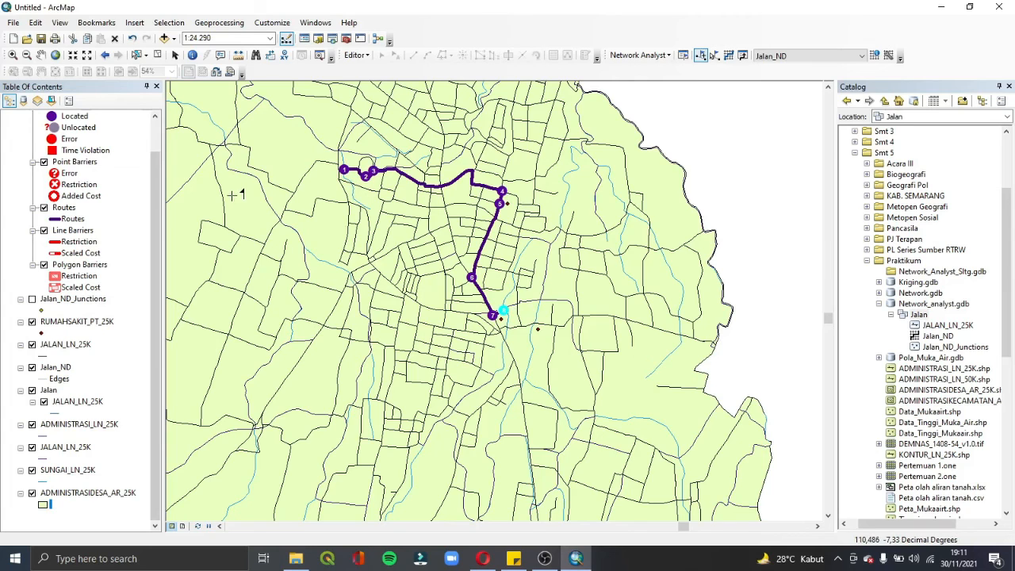
- Examine the extended route together with the surrounding roads and the hospitals further south
{"action": "left_click", "coordinate": [27, 55]}
{"action": "left_click", "coordinate": [41, 55]}
{"action": "left_click_drag", "start_coordinate": [547, 366], "coordinate": [519, 247]}
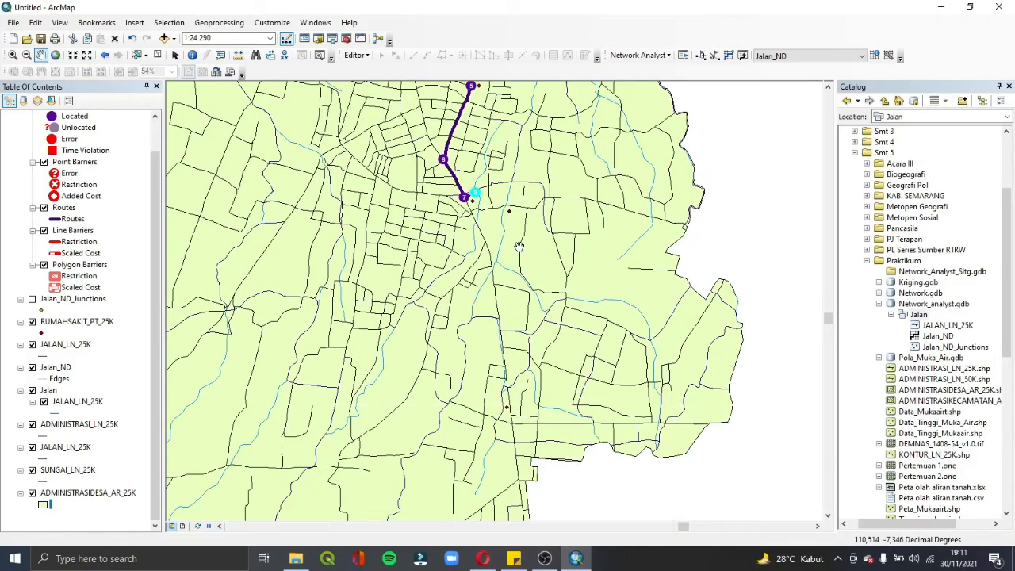
{"action": "left_click_drag", "start_coordinate": [434, 410], "coordinate": [558, 259]}
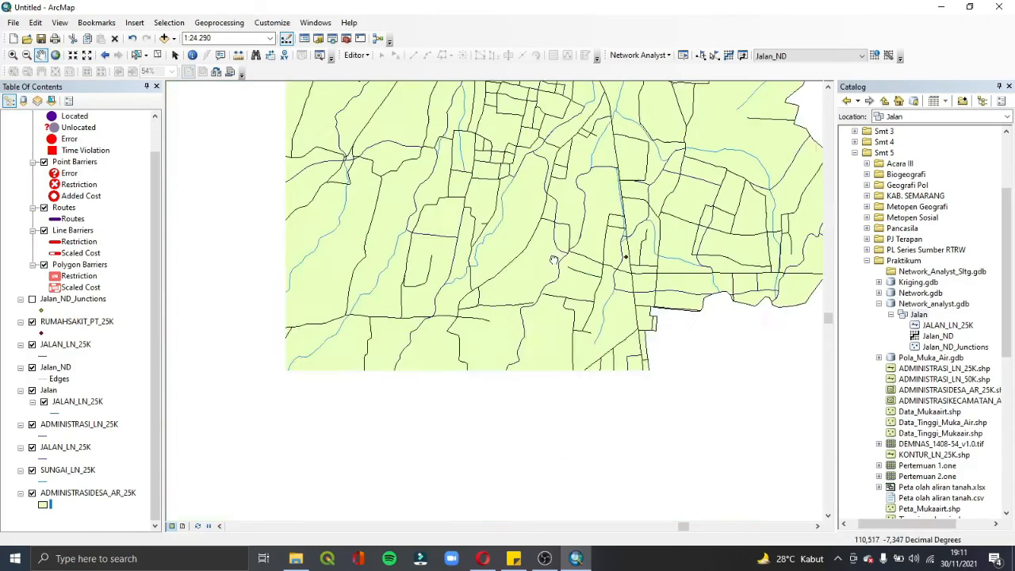
{"action": "left_click_drag", "start_coordinate": [446, 356], "coordinate": [509, 535]}
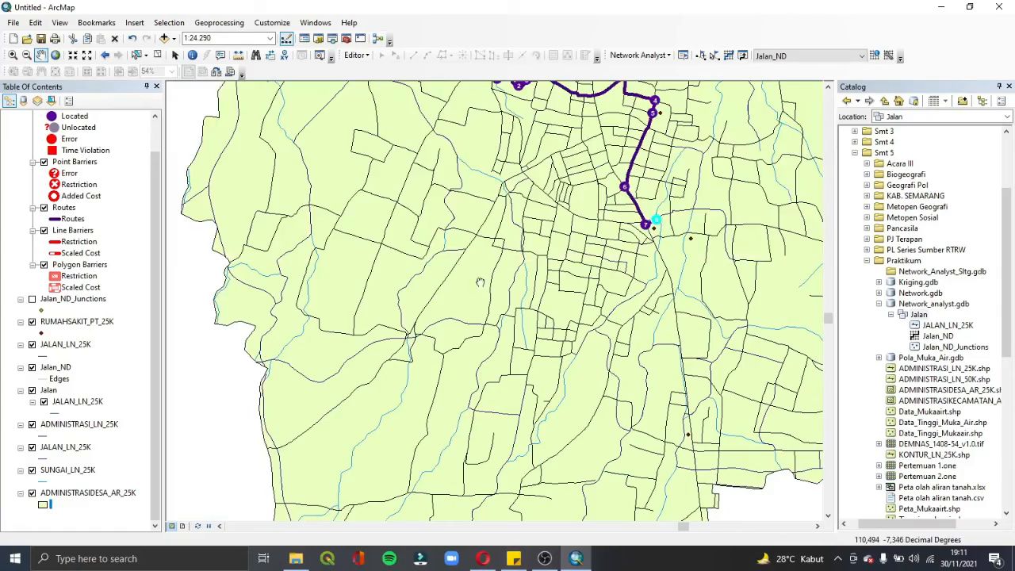
{"action": "left_click_drag", "start_coordinate": [481, 280], "coordinate": [418, 377]}
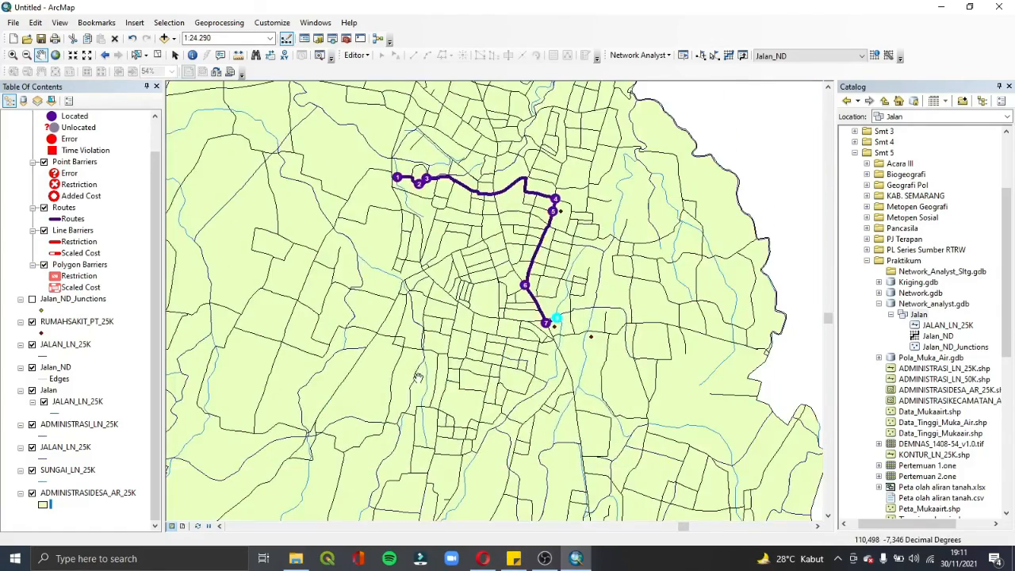
{"action": "left_click_drag", "start_coordinate": [572, 386], "coordinate": [565, 385]}
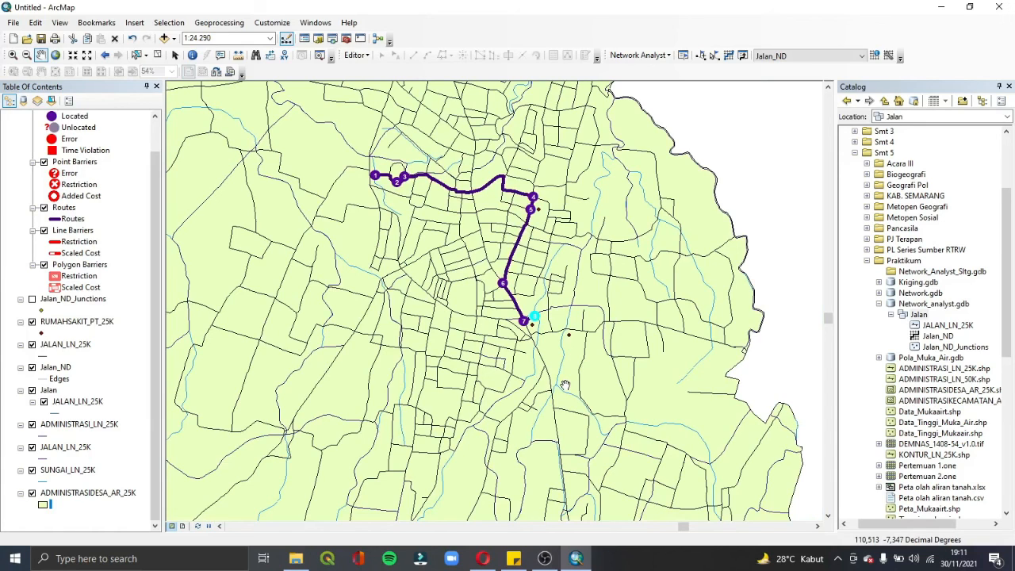
- Save the map document as Acara 10 in the Semester 5 folder
{"action": "left_click", "coordinate": [41, 38]}
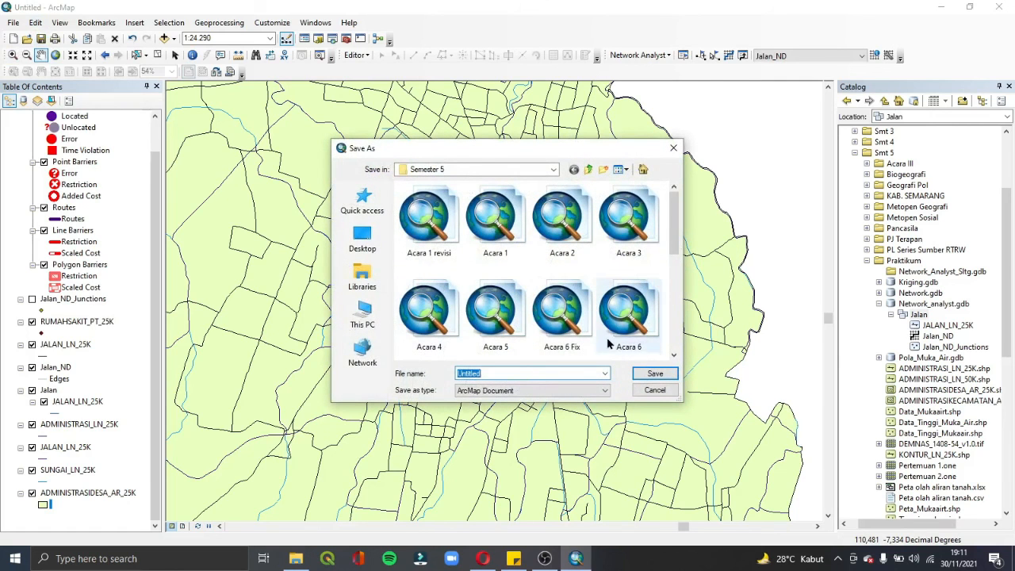
{"action": "mouse_move", "coordinate": [679, 232]}
{"action": "left_mouse_down"}
{"action": "mouse_move", "coordinate": [678, 317]}
{"action": "mouse_move", "coordinate": [683, 222]}
{"action": "left_mouse_up"}
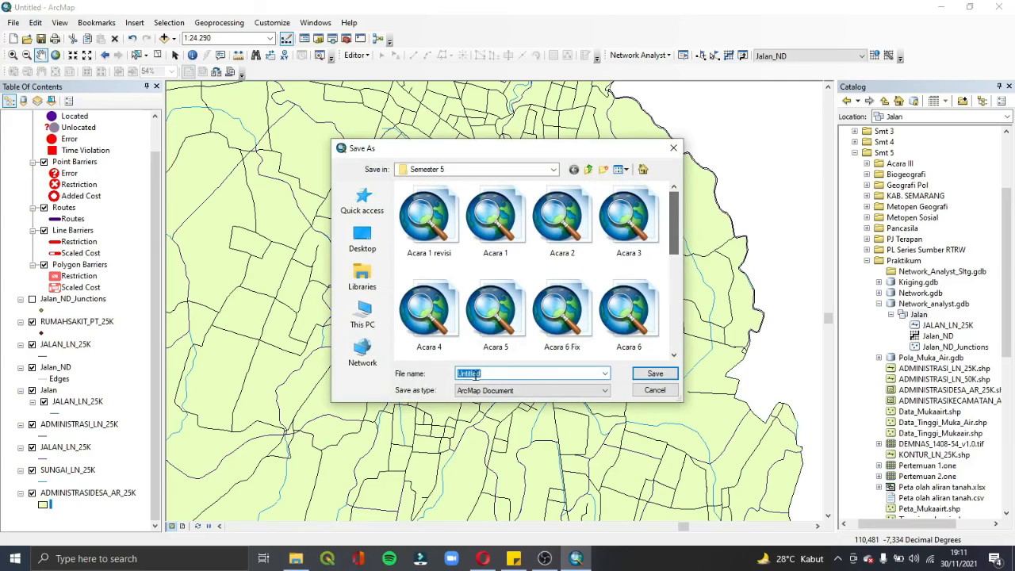
{"action": "type", "text": "Aca"}
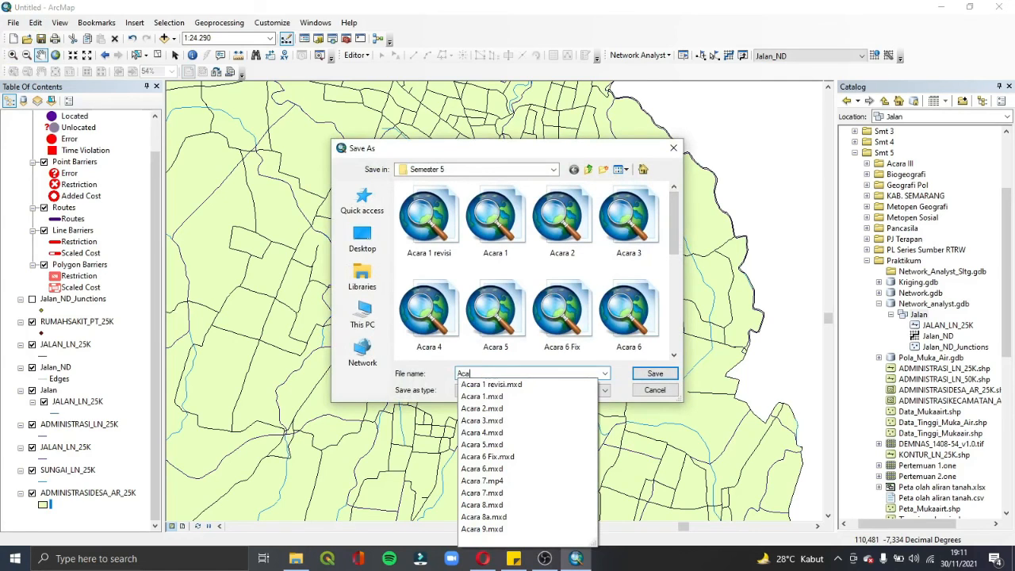
{"action": "type", "text": "ra 10"}
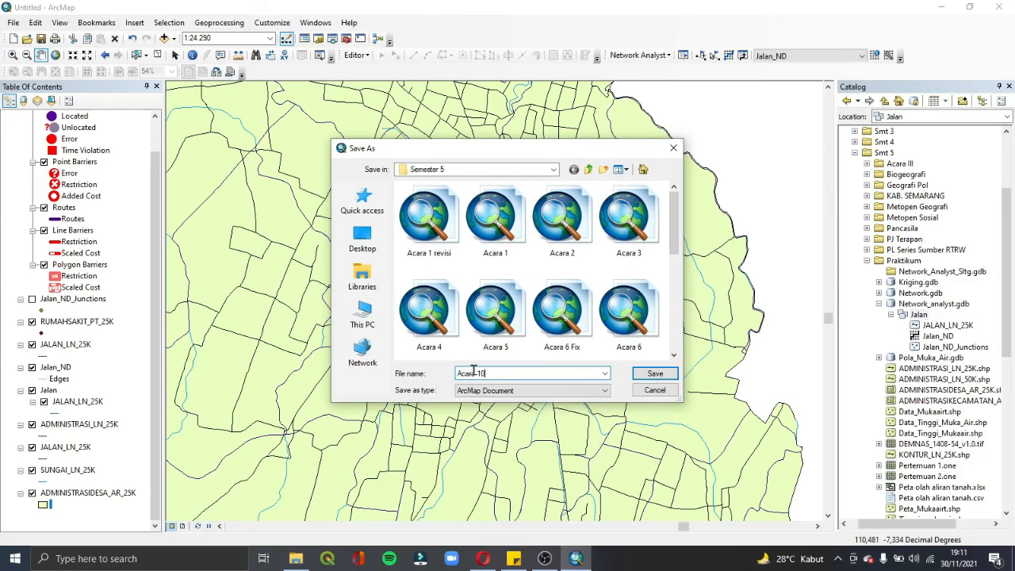
{"action": "left_click", "coordinate": [655, 373]}
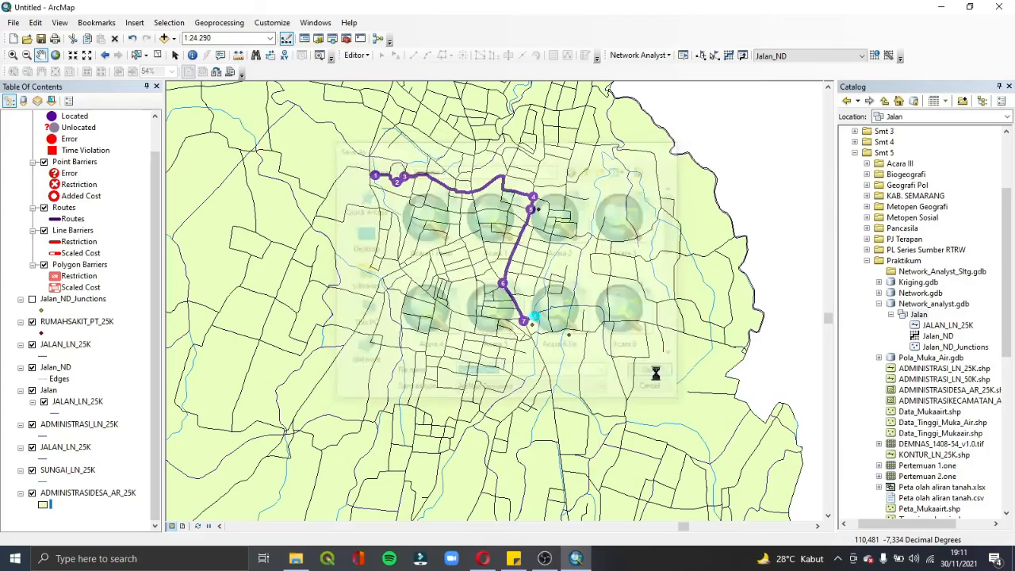